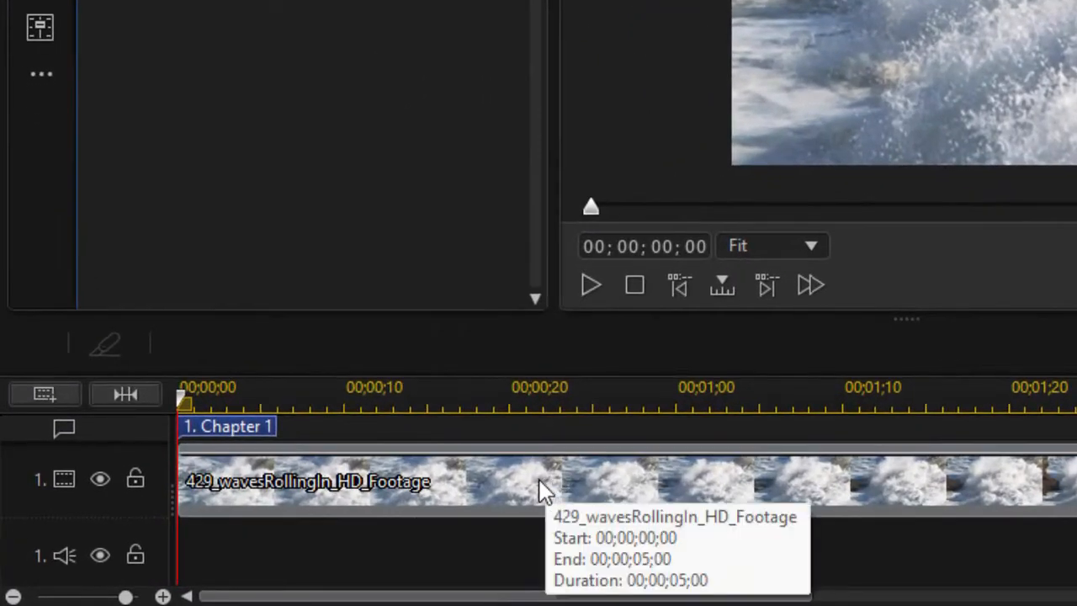
Open the properties of the waves footage clip on the timeline to review its file size and video details, then close them.
click(465, 479)
right_click(464, 477)
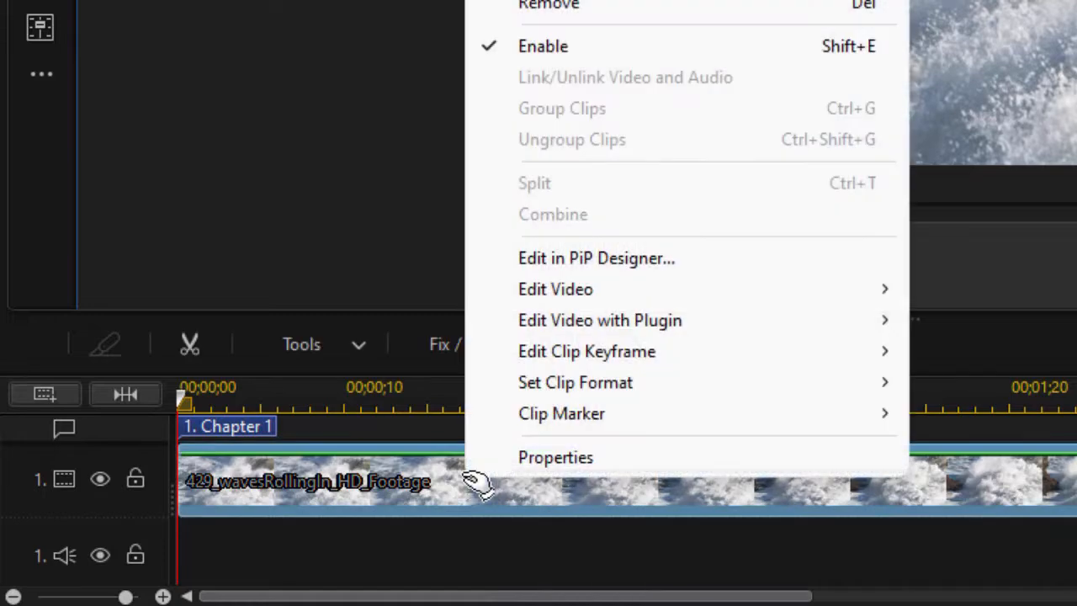
click(569, 459)
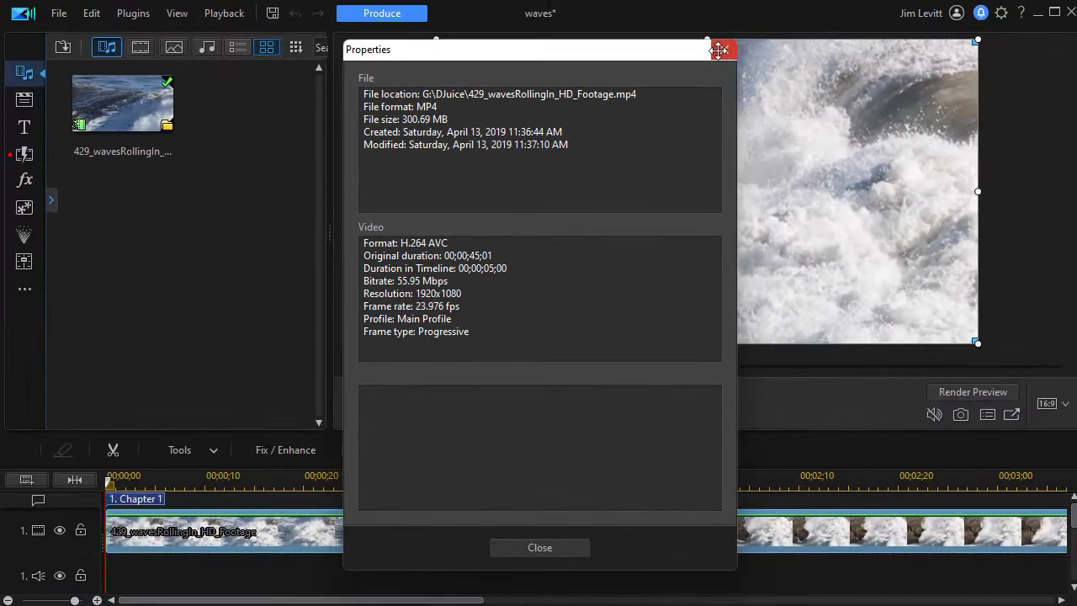
click(744, 47)
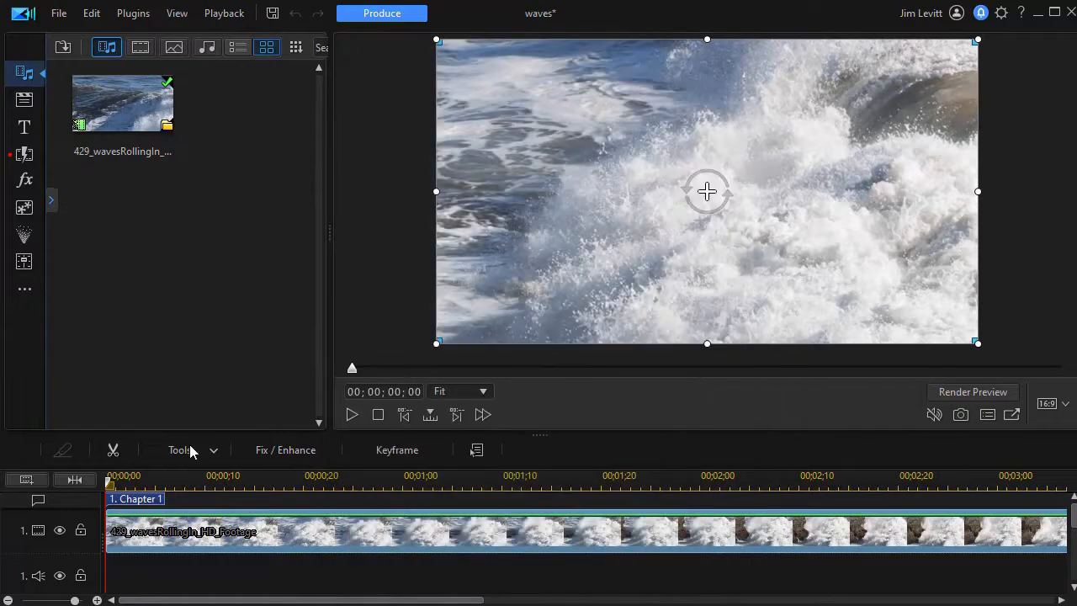
Start producing the project as an Image file with Animated GIF as the image type.
click(396, 21)
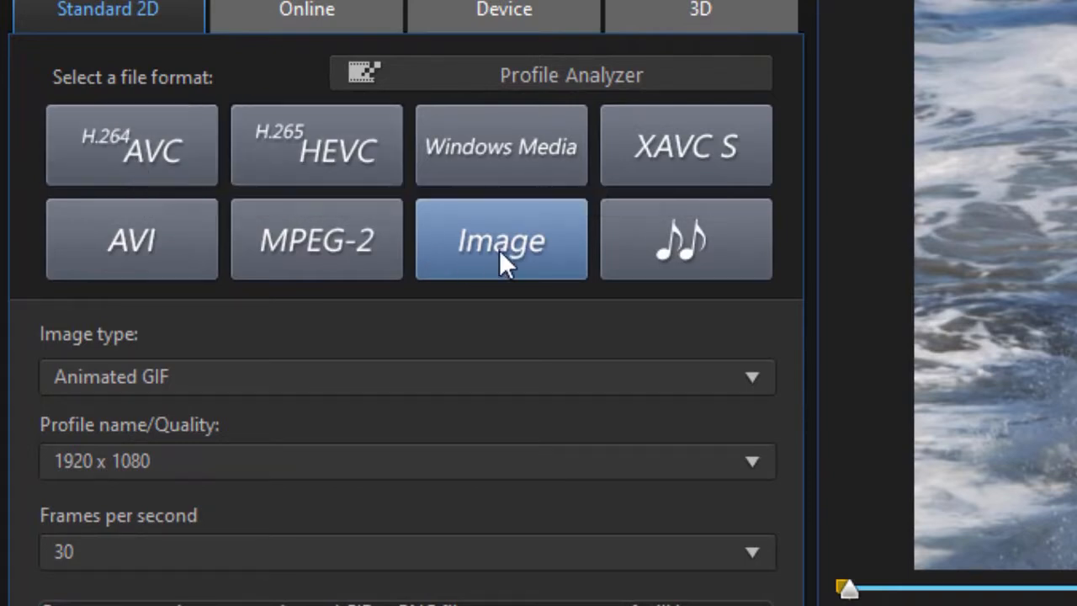
click(756, 380)
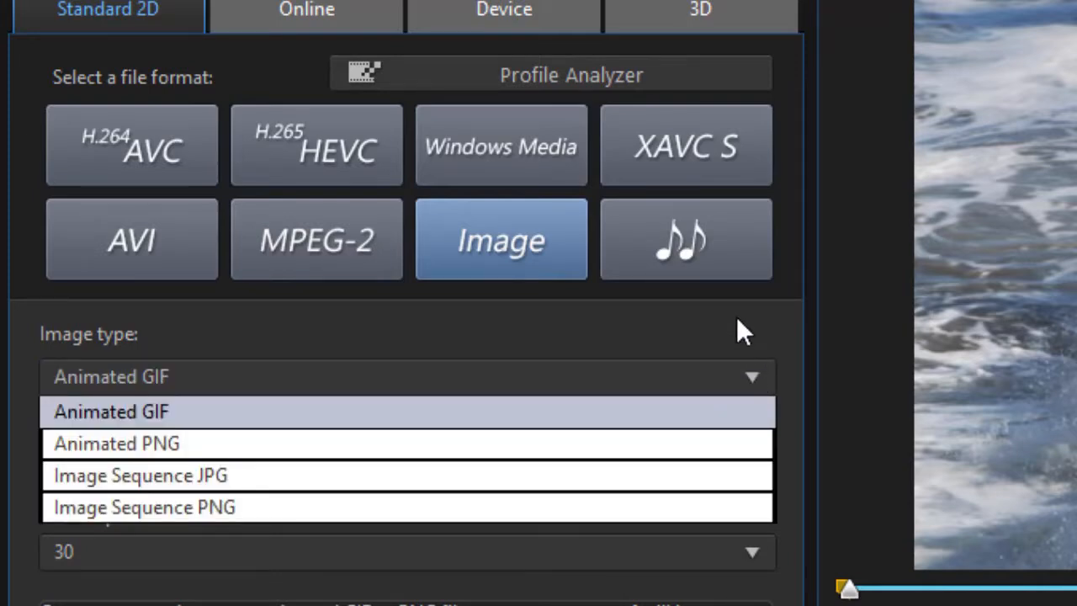
click(711, 411)
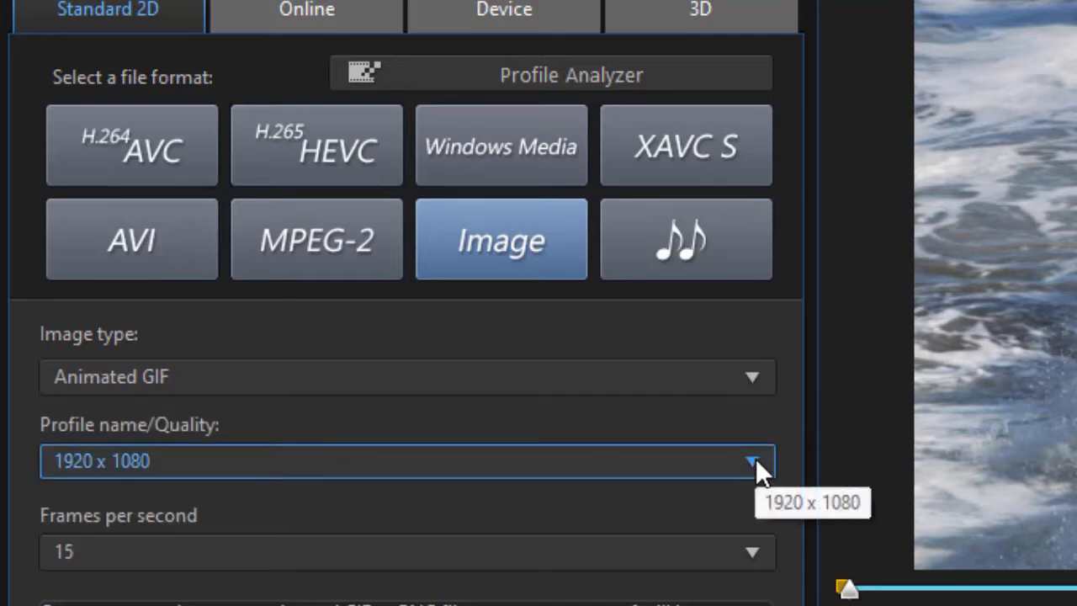
Keep the profile at 1920 x 1080 and set the frames per second to 24.
click(756, 461)
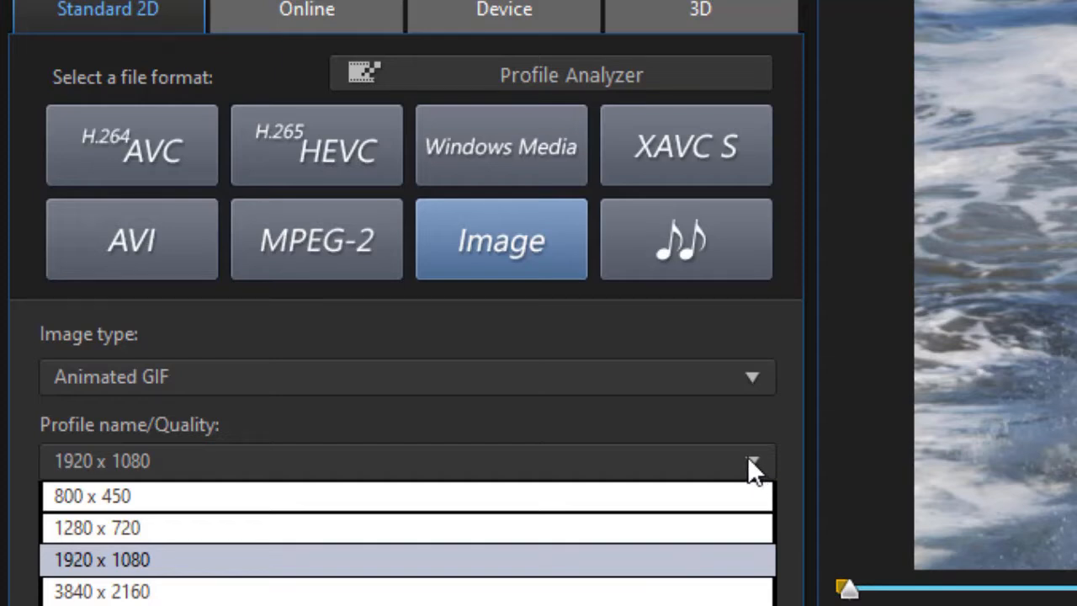
click(703, 423)
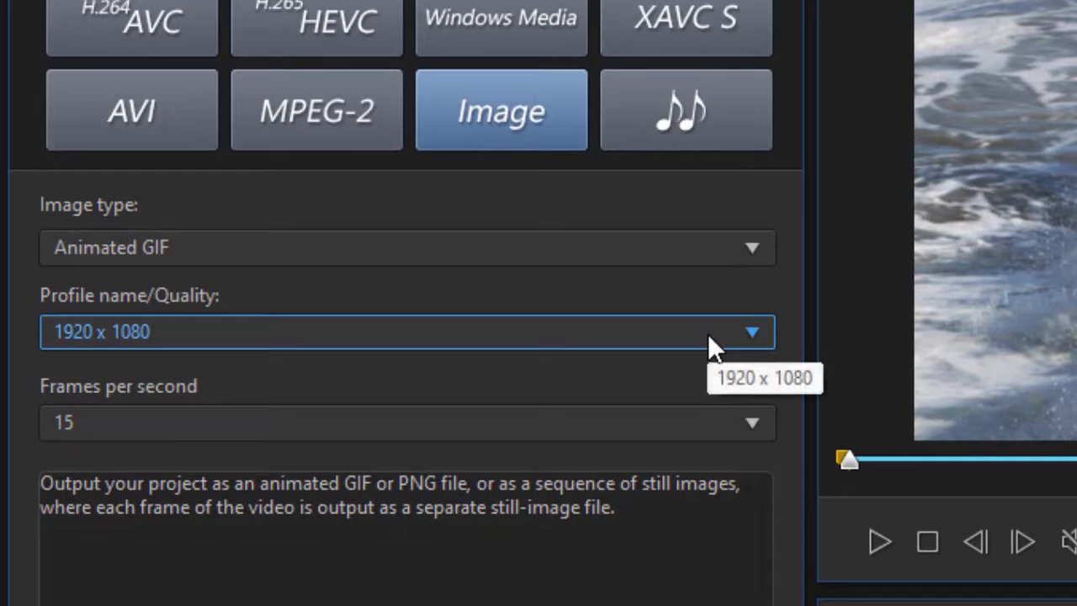
click(752, 423)
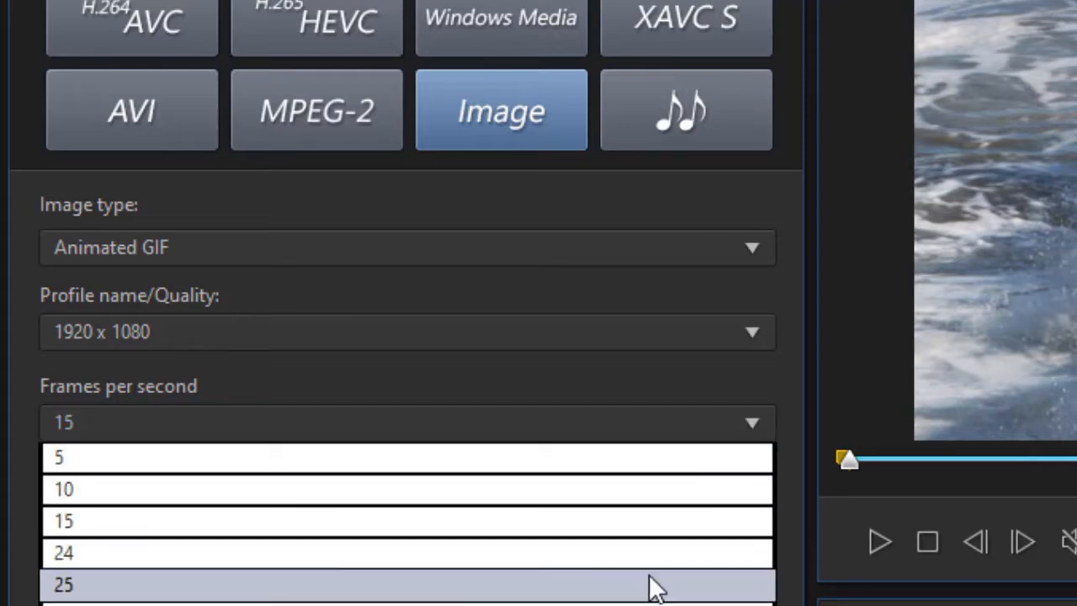
click(629, 555)
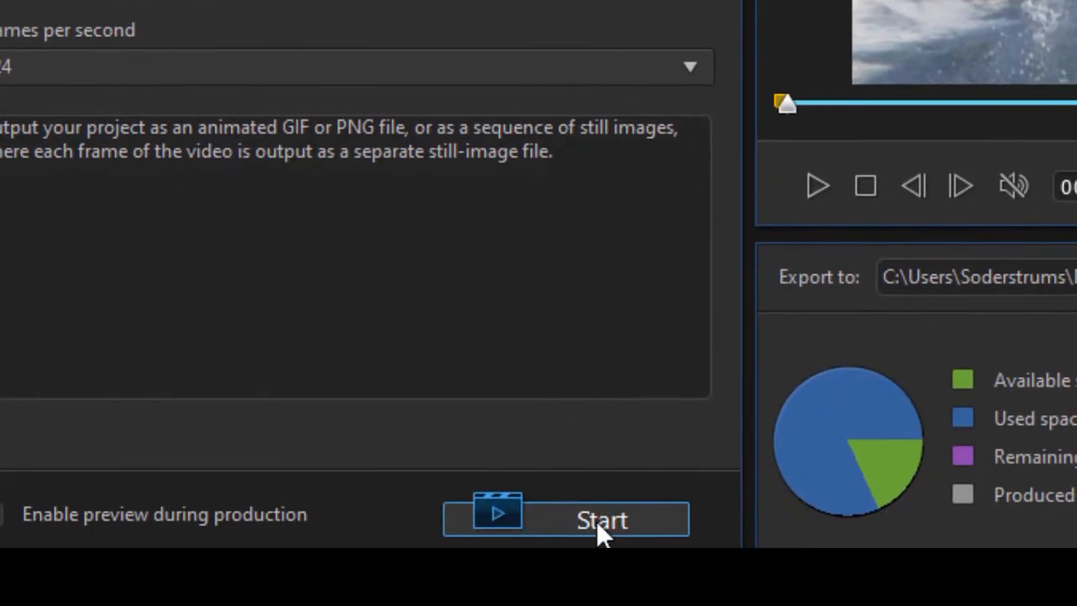
Produce the animated GIF and return to the editing workspace.
click(597, 521)
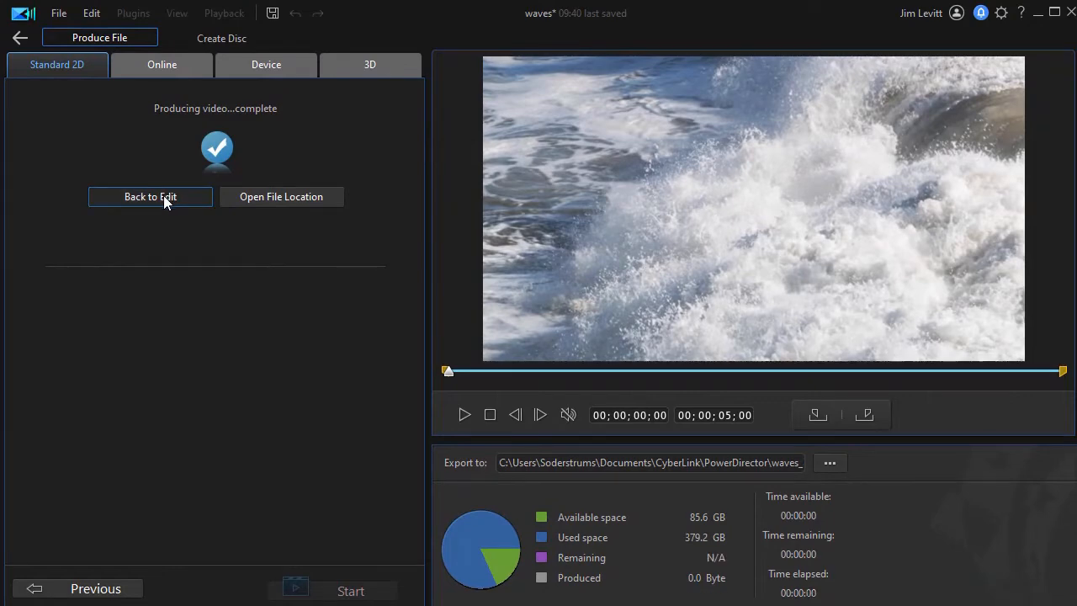
click(164, 196)
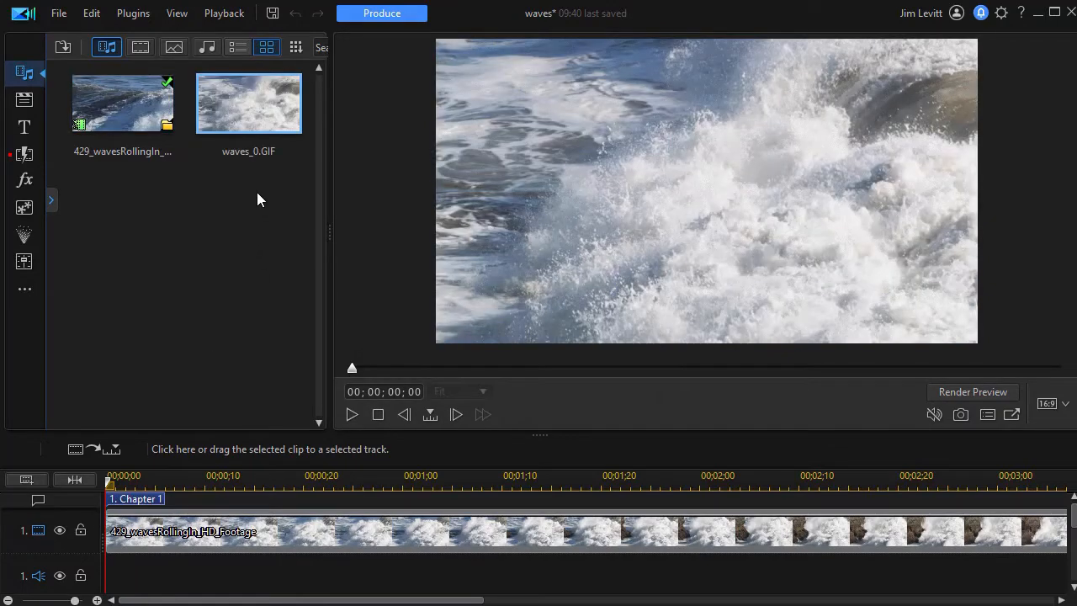
Open the properties of the produced waves_0.GIF in the media library to check its details, then close them.
right_click(246, 120)
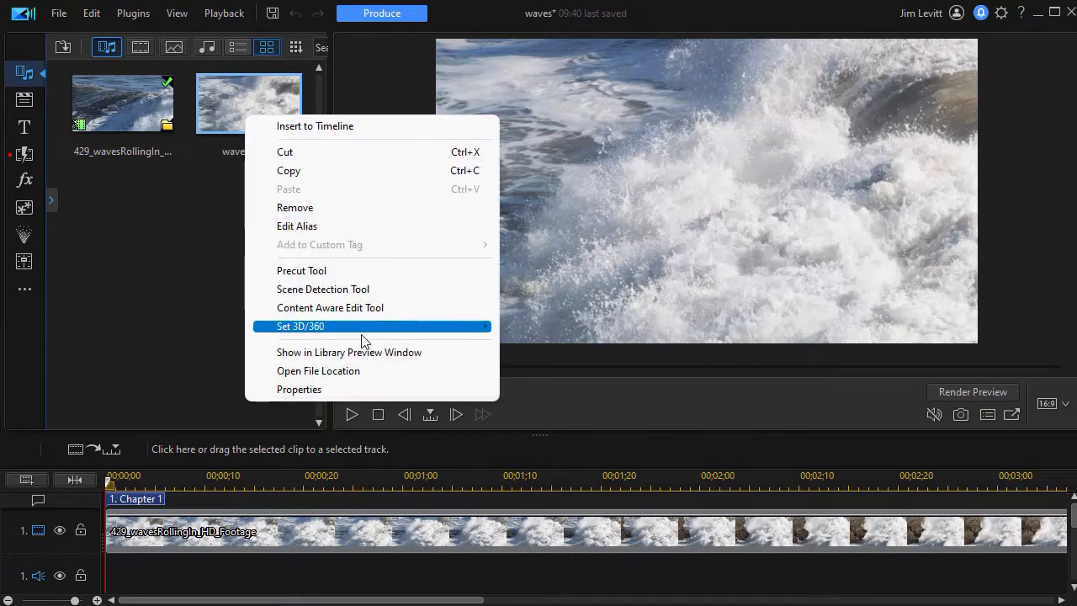
click(355, 391)
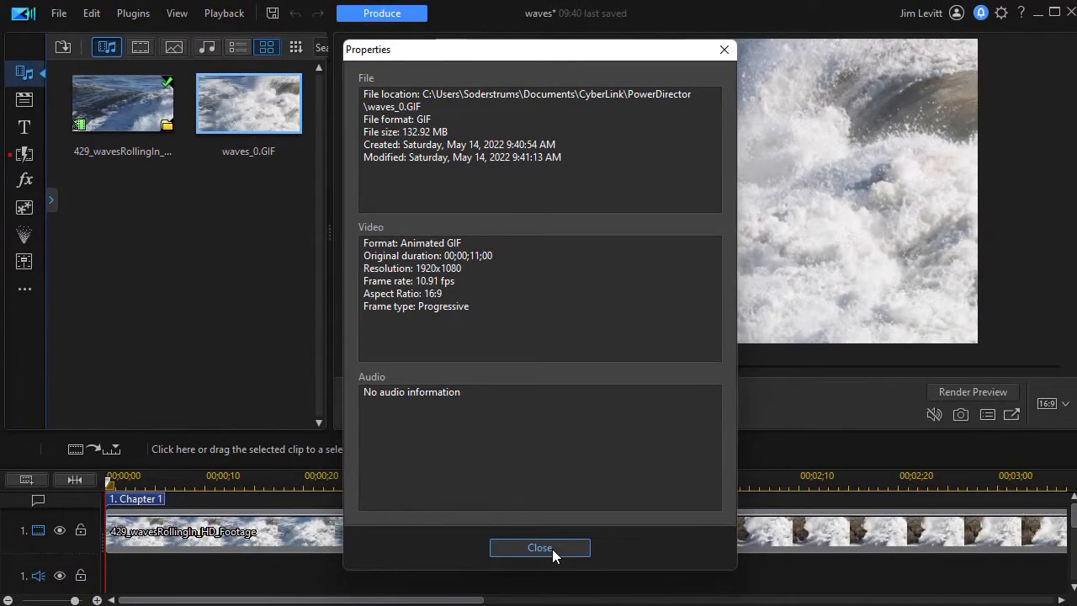
click(552, 548)
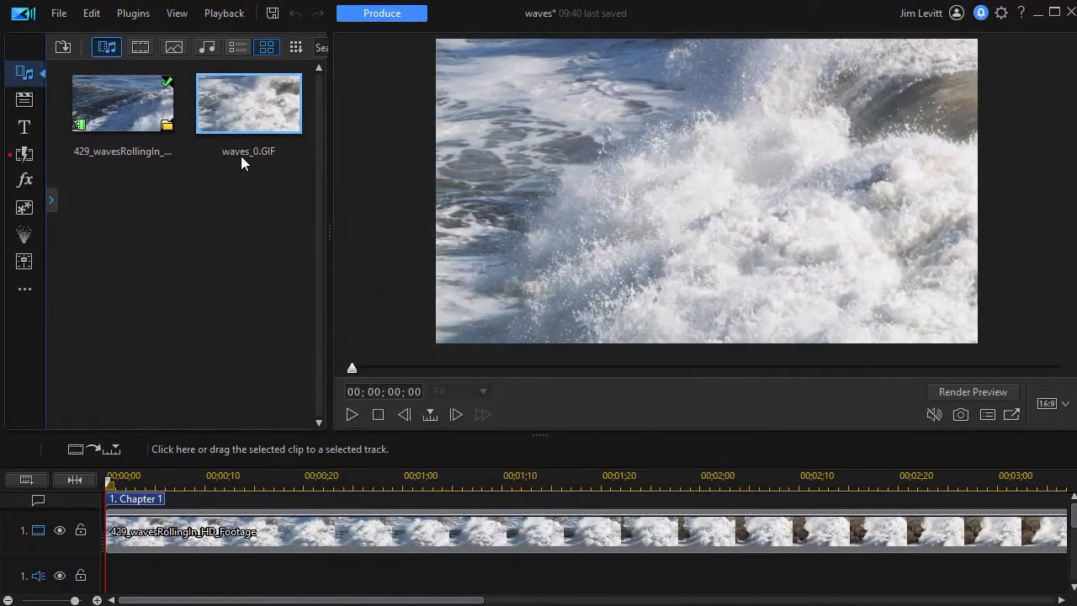
Preview the waves_0.GIF clip from the media library in the viewer.
double_click(262, 114)
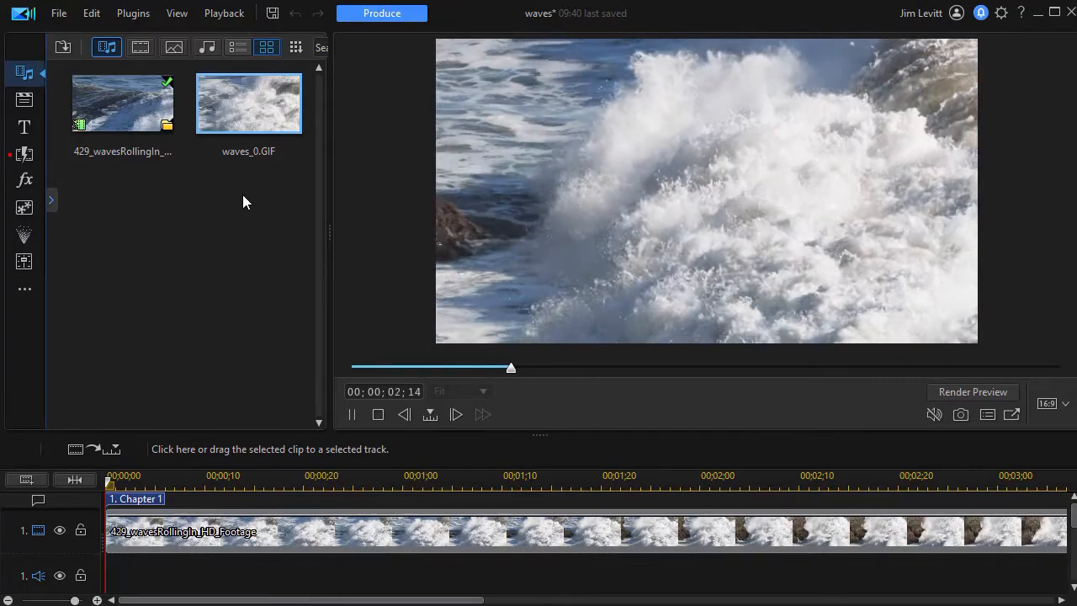
click(231, 232)
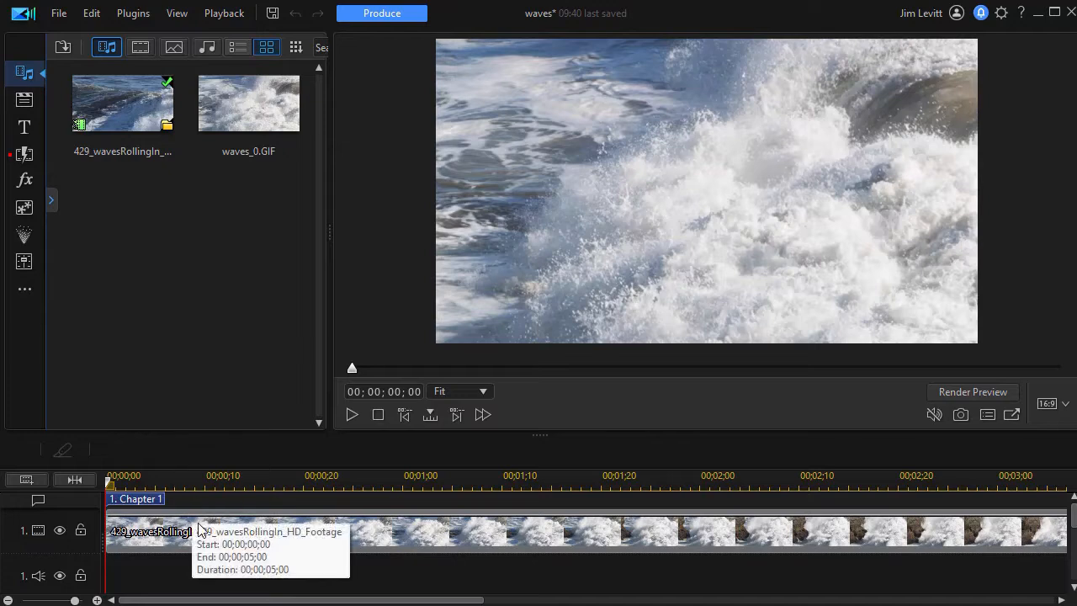
Start a new image production with Animated PNG as the image type and 24 frames per second.
click(371, 26)
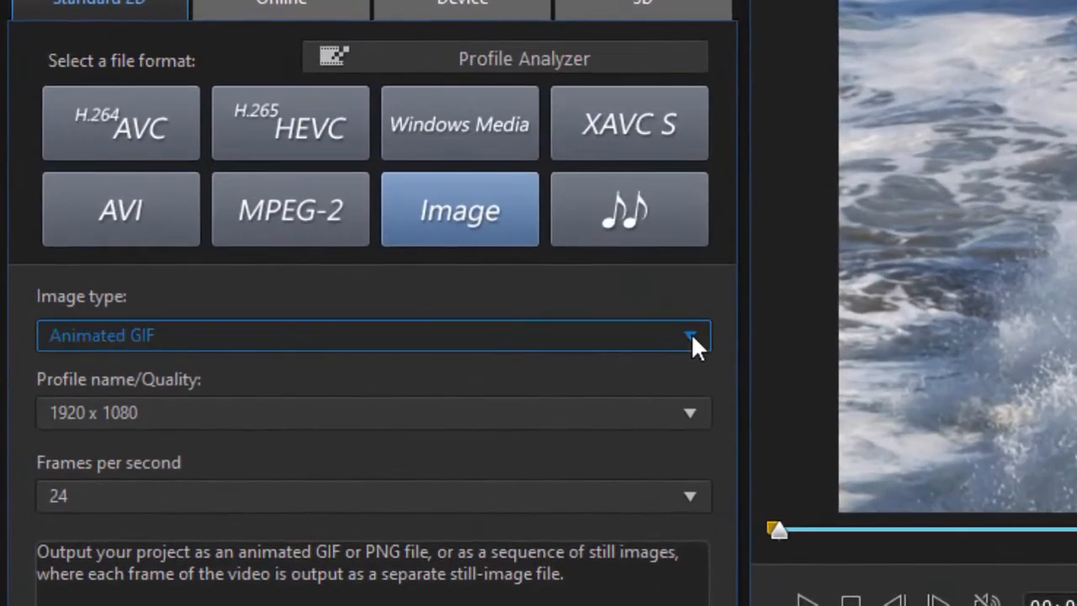
click(441, 271)
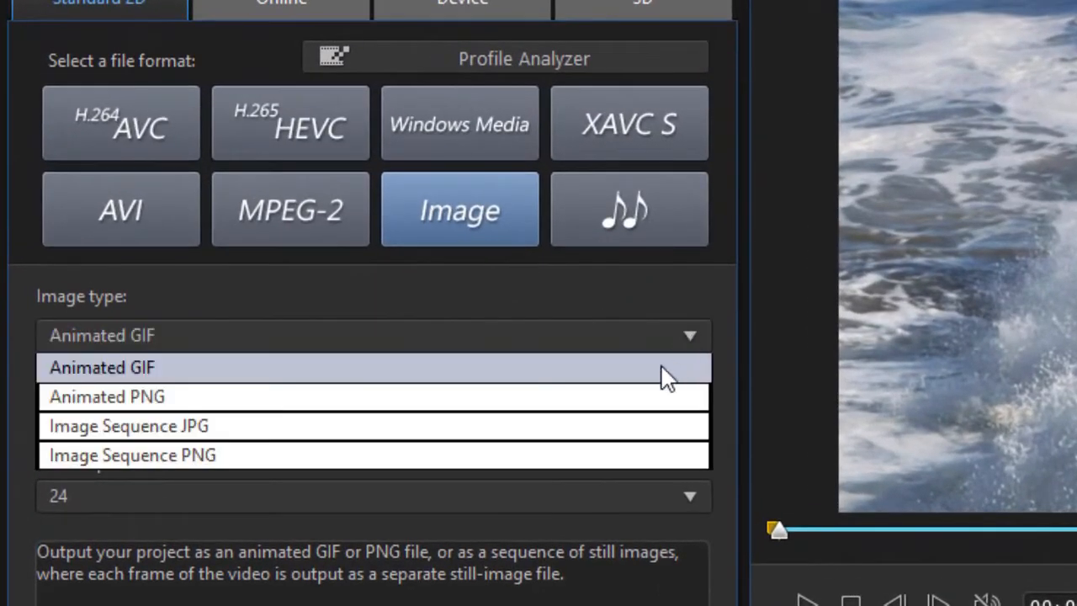
click(635, 404)
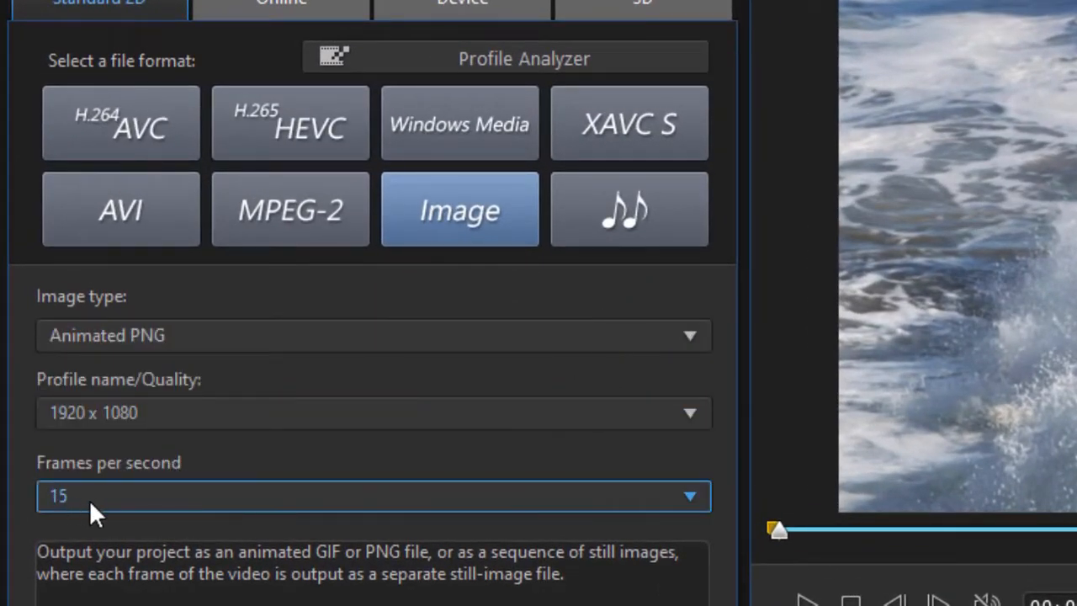
click(690, 497)
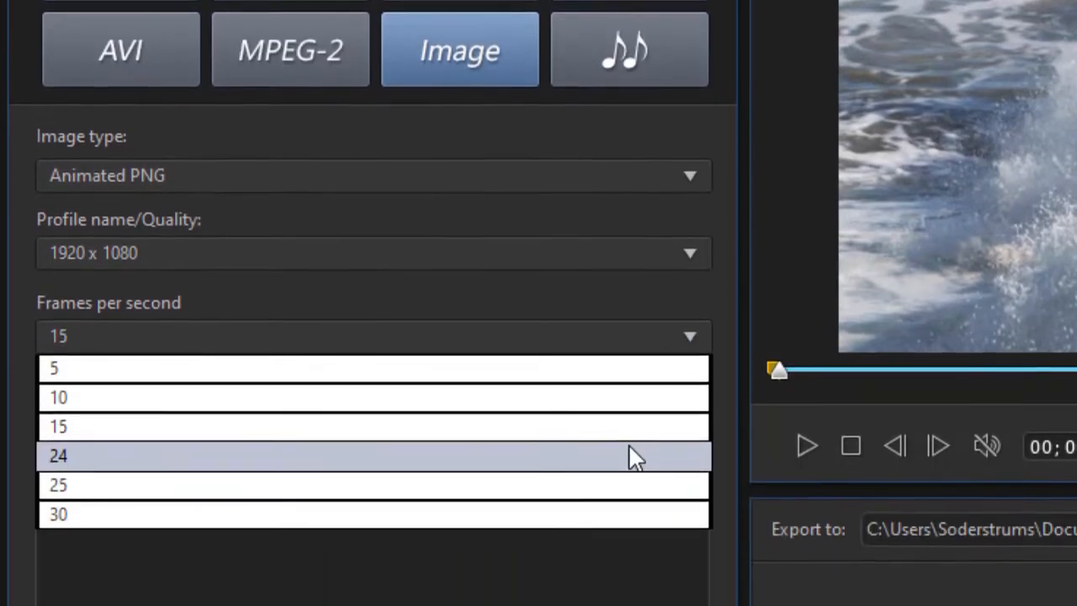
click(633, 455)
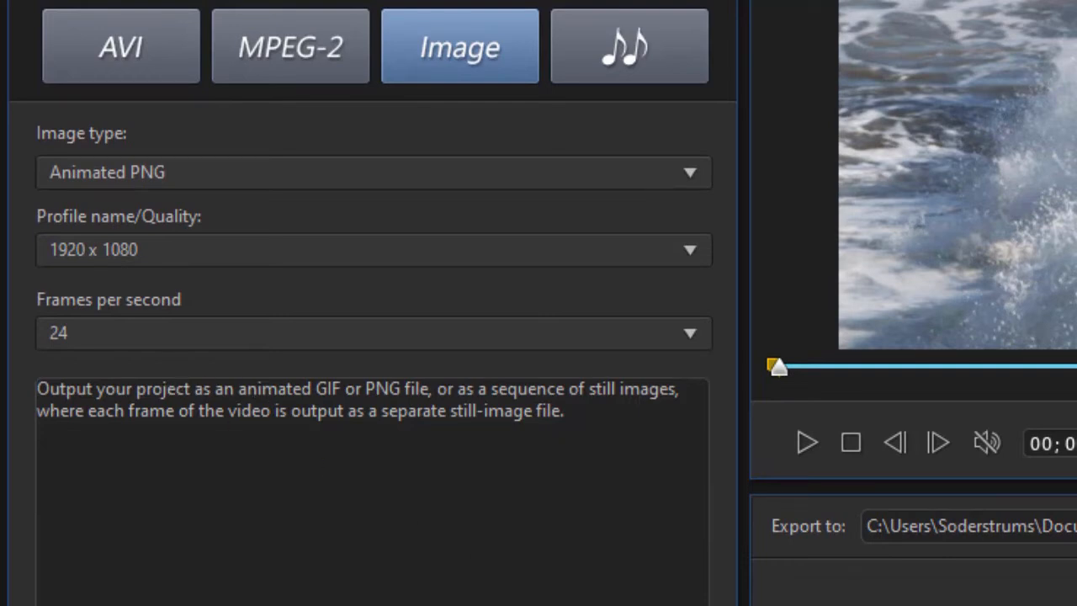
Produce the animated PNG and return to the editing workspace.
click(509, 604)
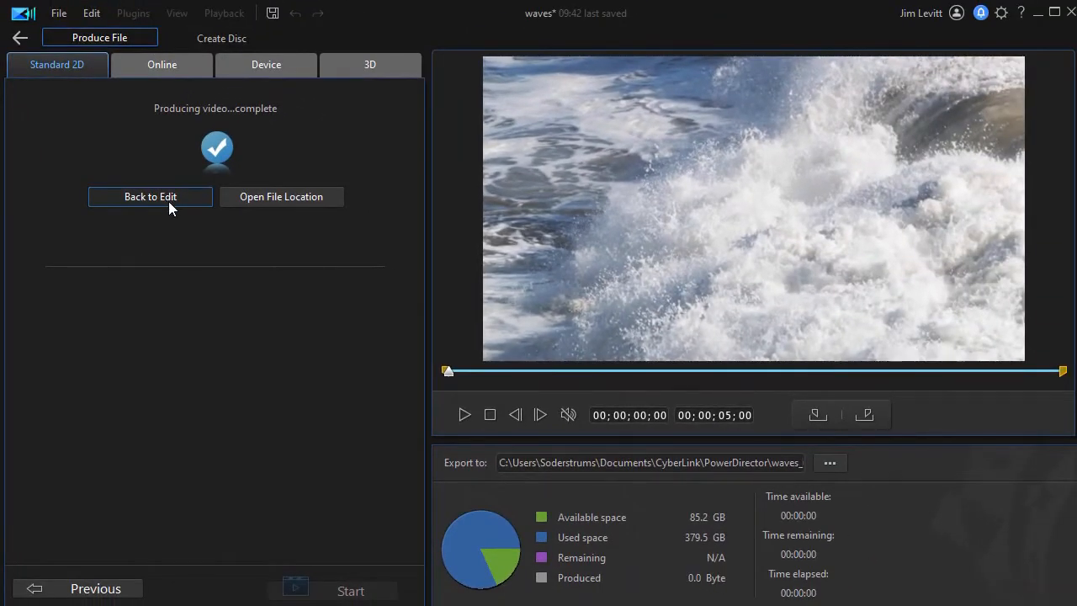
click(168, 201)
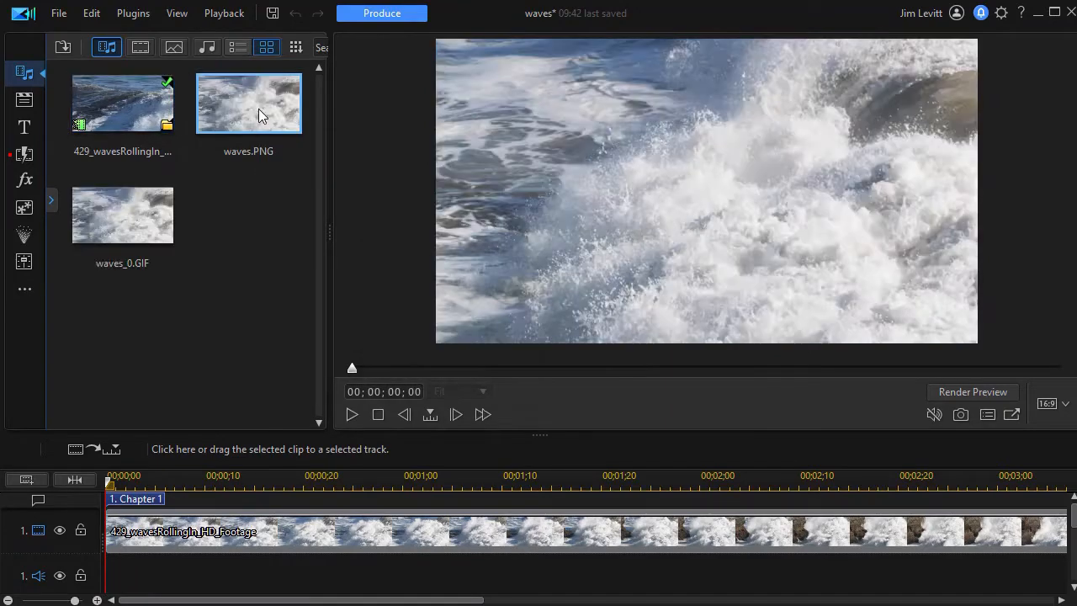
Preview waves.PNG from the media library and open its properties to review format, size and frame rate.
double_click(258, 116)
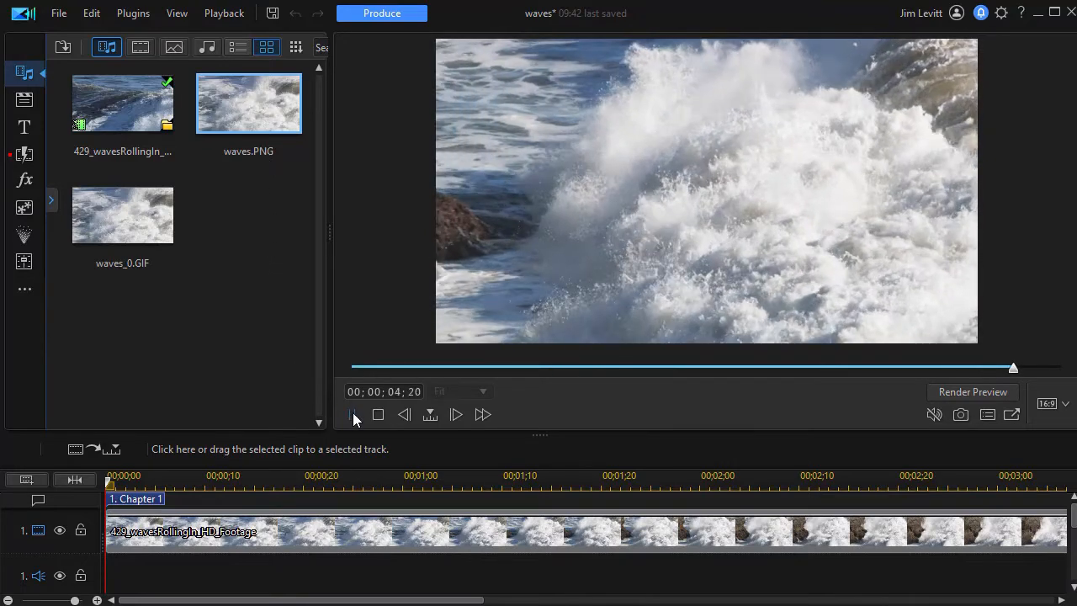
right_click(276, 102)
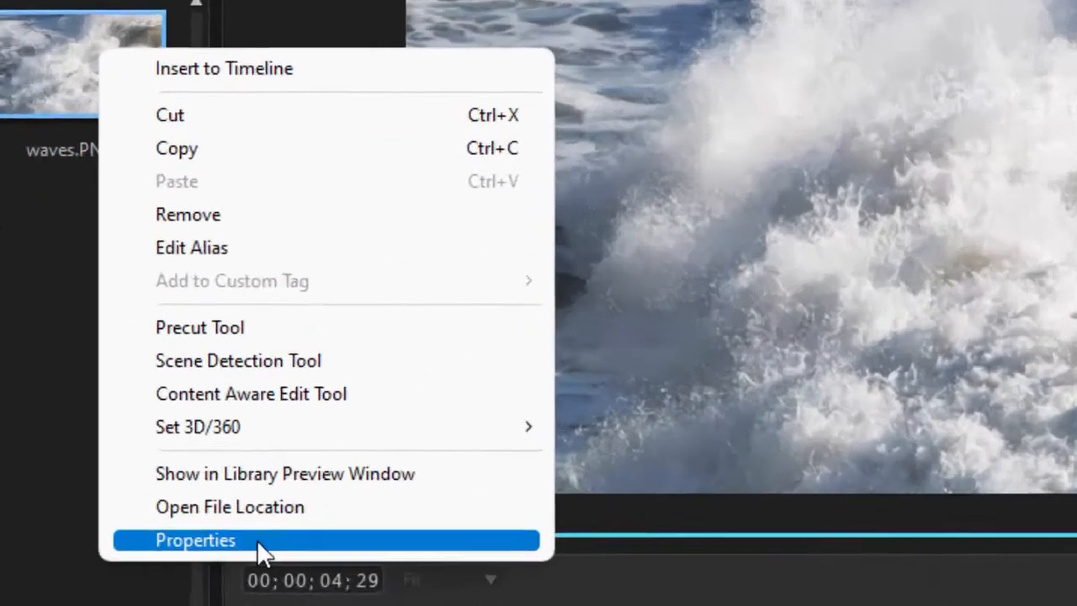
click(352, 370)
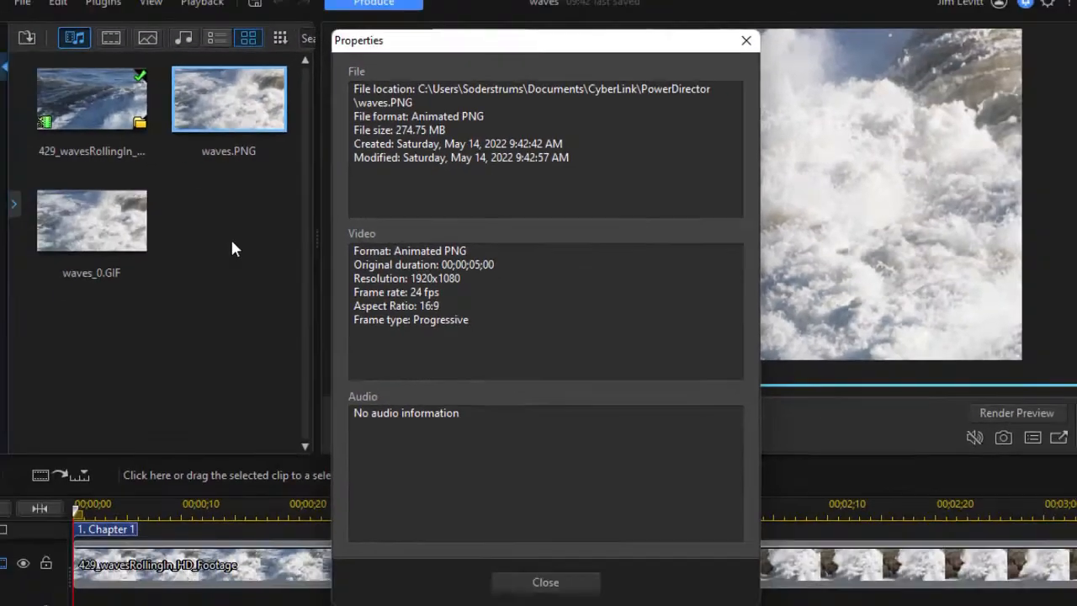
key(Escape)
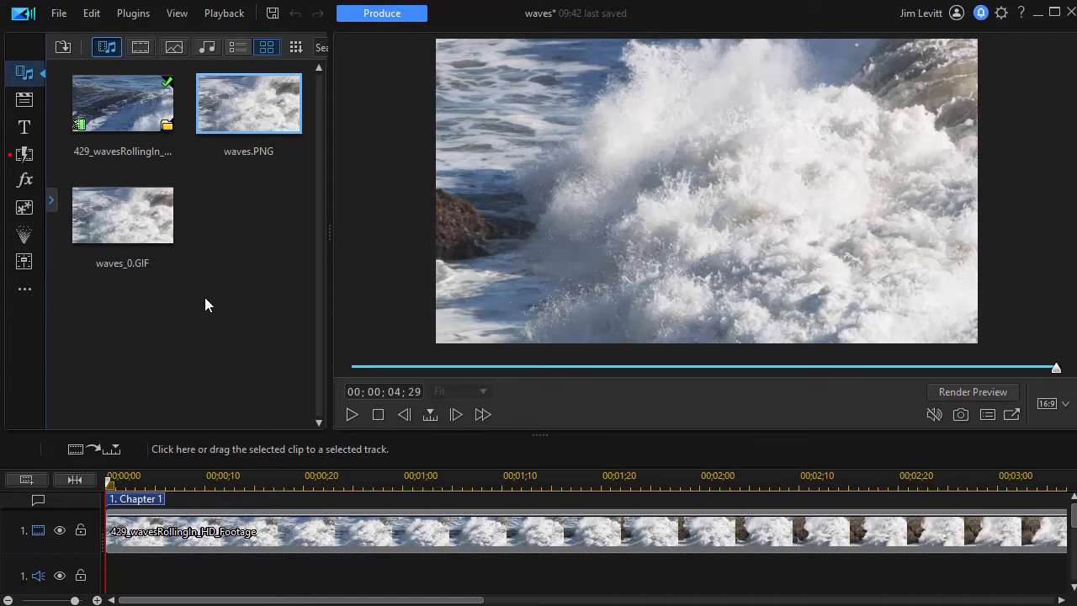
Set up an image production as Image Sequence JPG at 1920 x 1080 with 23.976 frames per second.
click(388, 12)
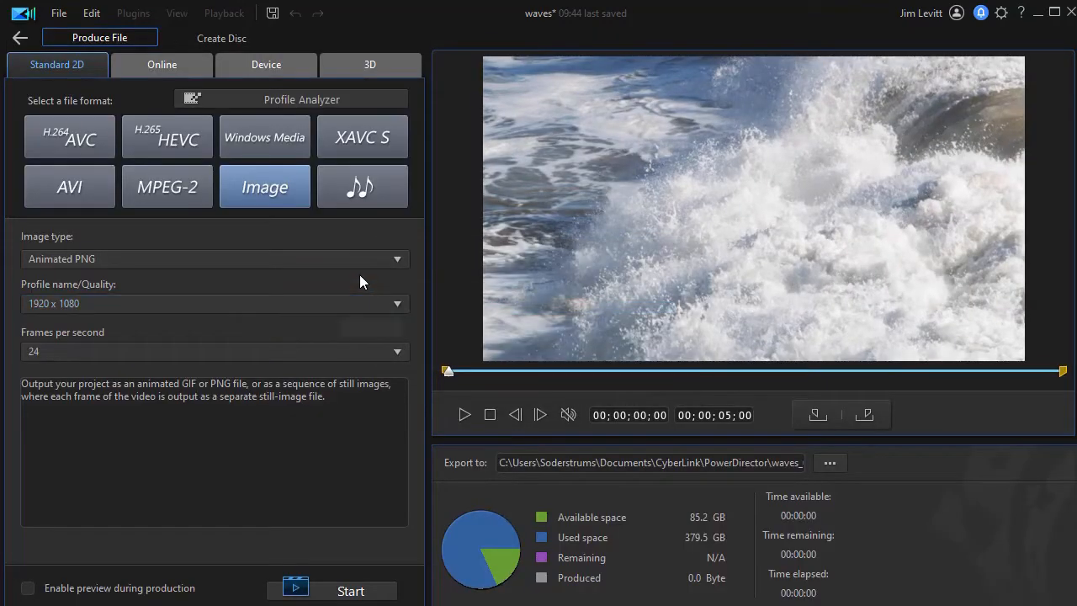
click(399, 258)
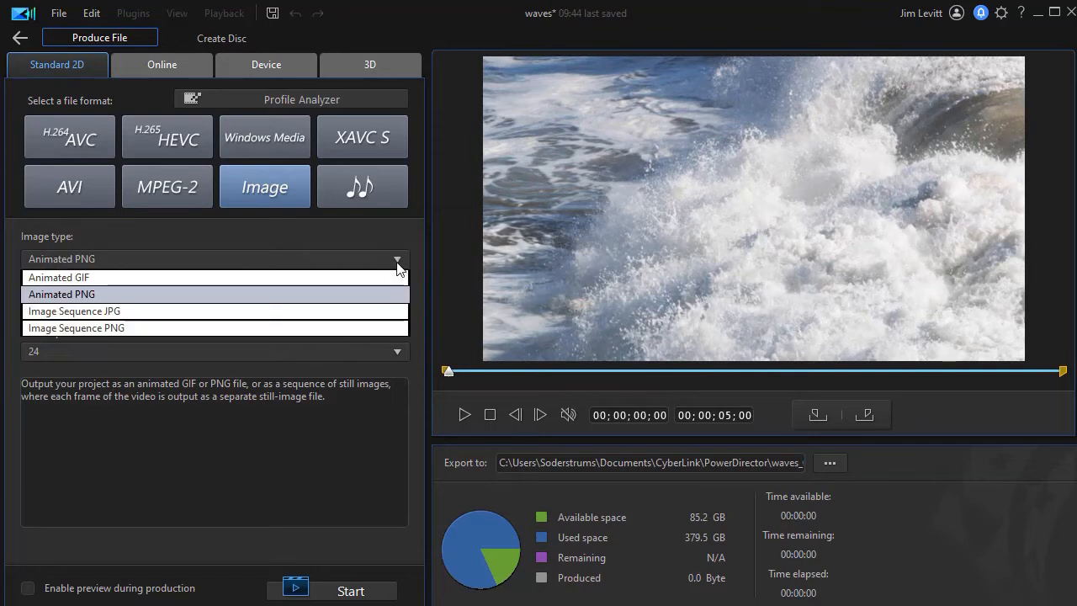
click(352, 312)
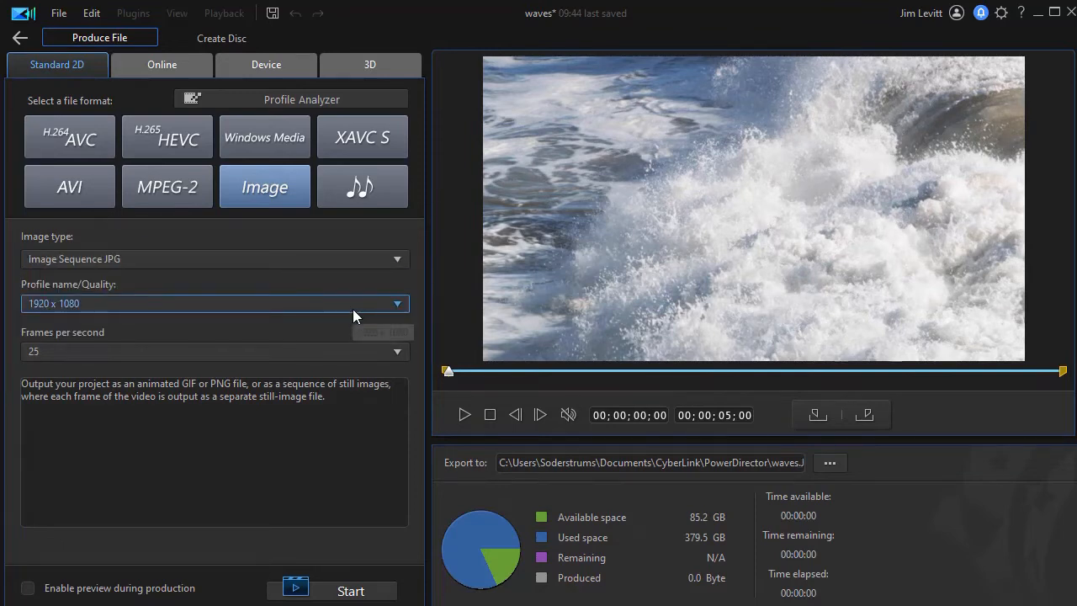
click(399, 356)
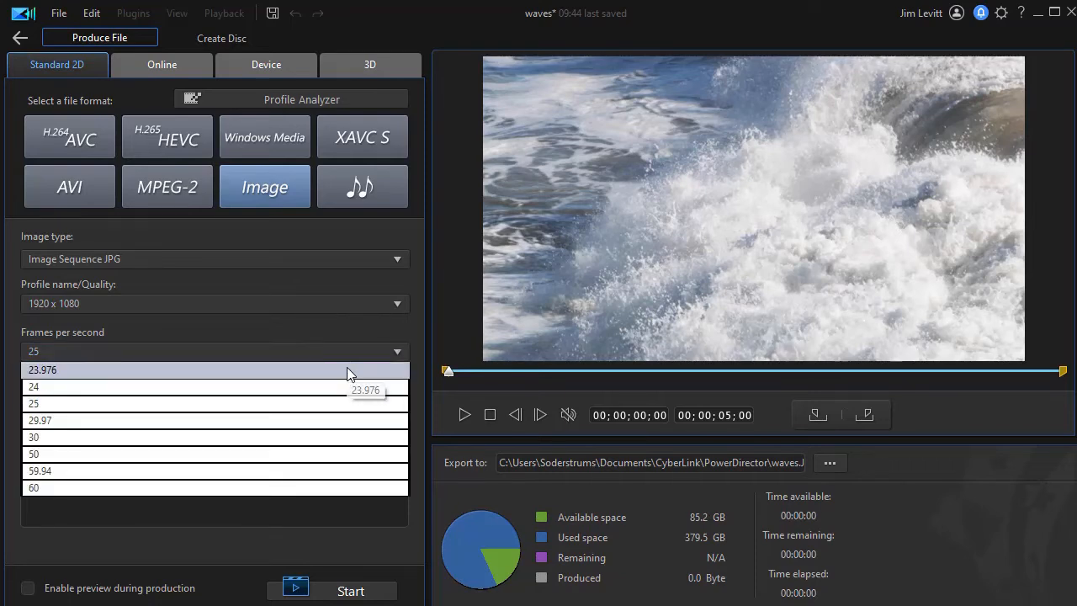
click(345, 372)
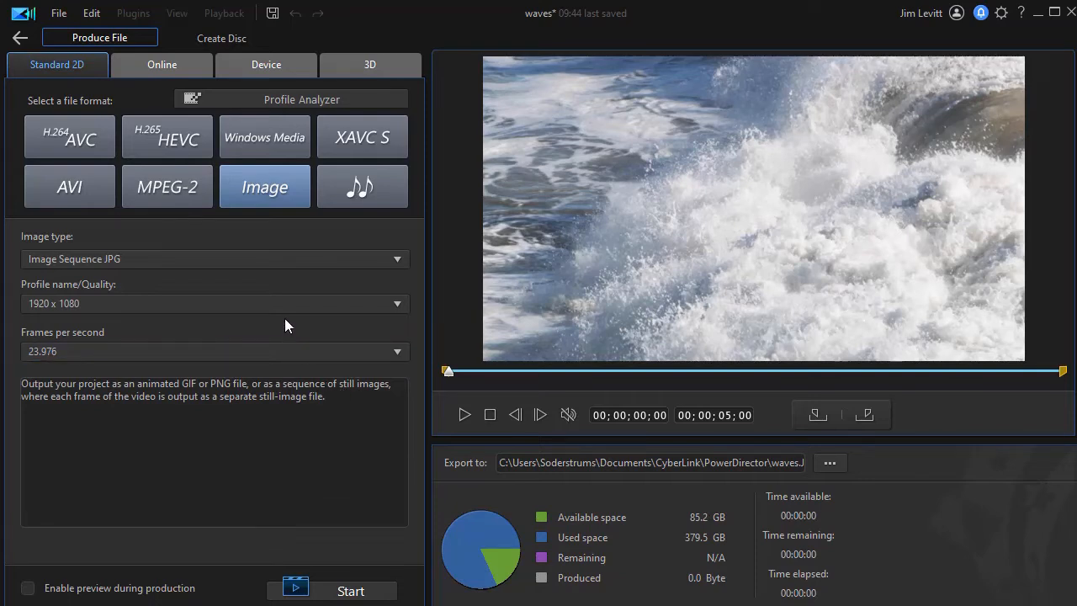
Produce the JPG image sequence, open the output file location, and select one of the waves frames.
click(358, 591)
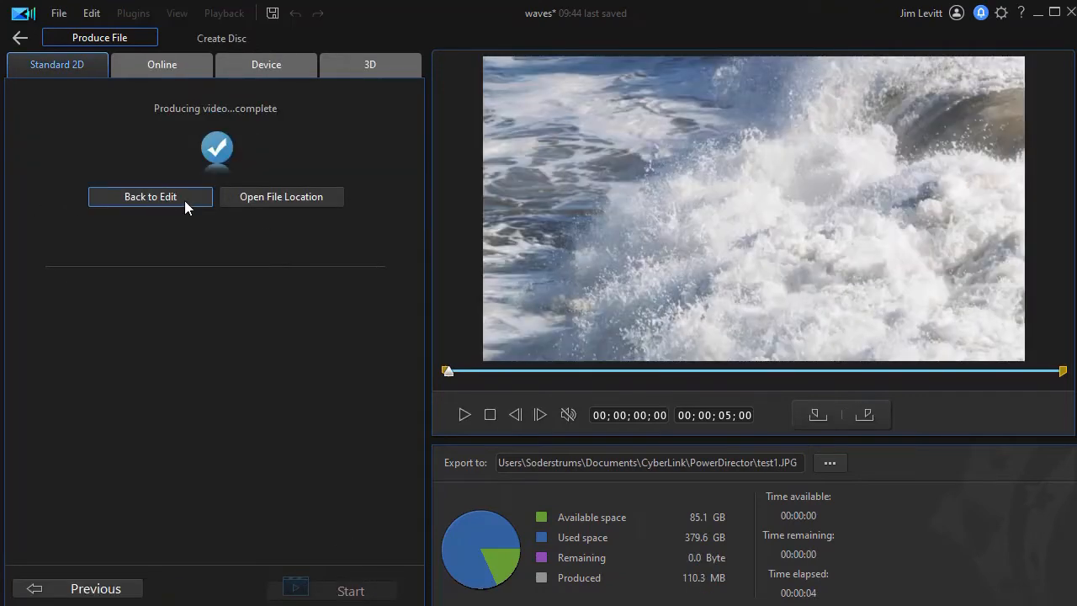
click(290, 197)
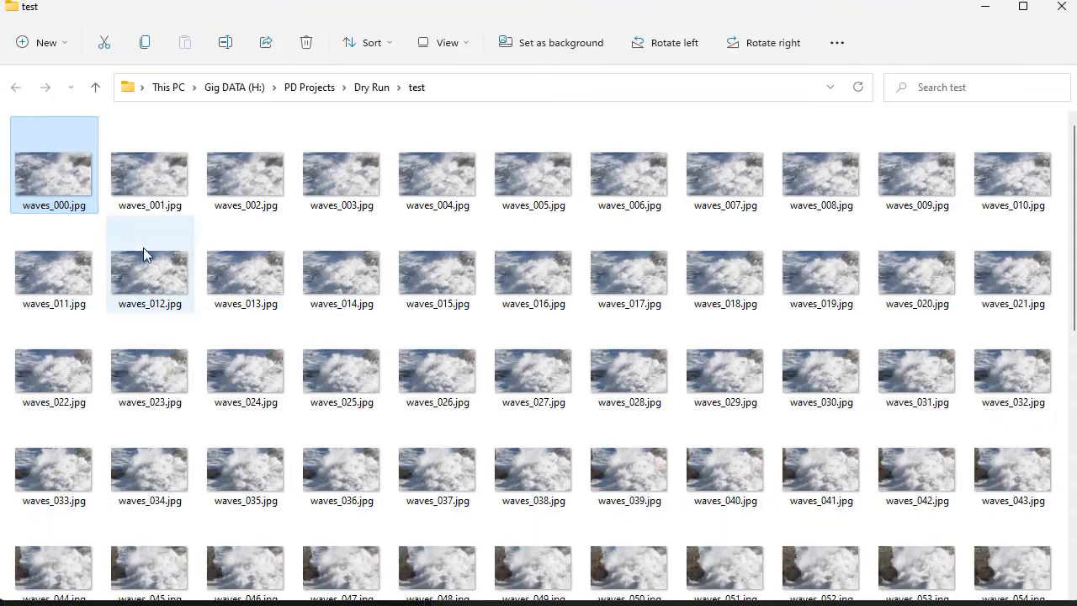
click(439, 287)
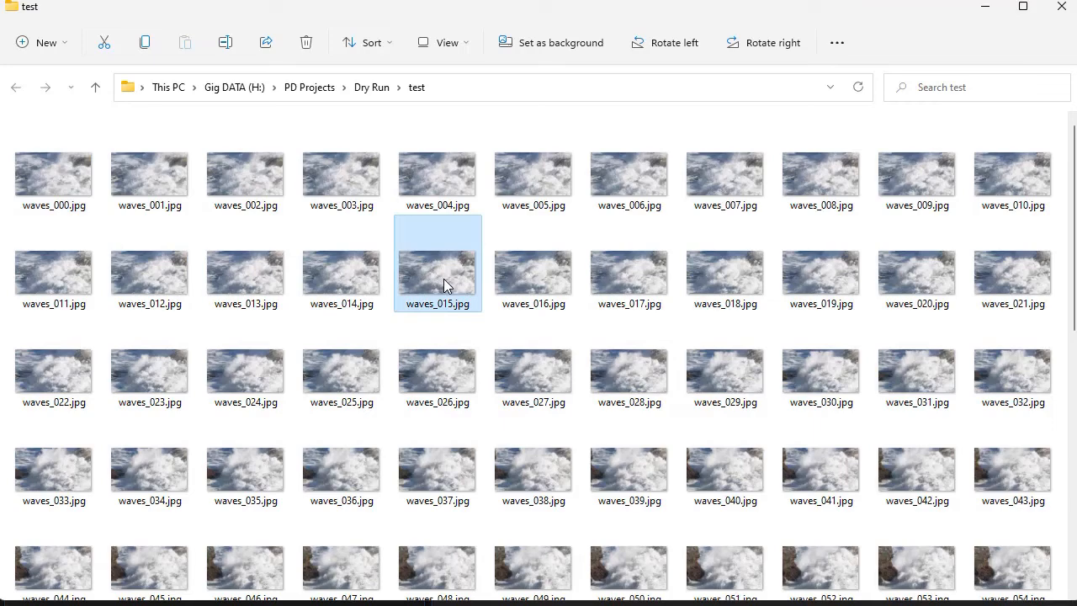
Open a waves JPG frame in the photo viewer, step through the following frames, and close the viewer.
double_click(445, 280)
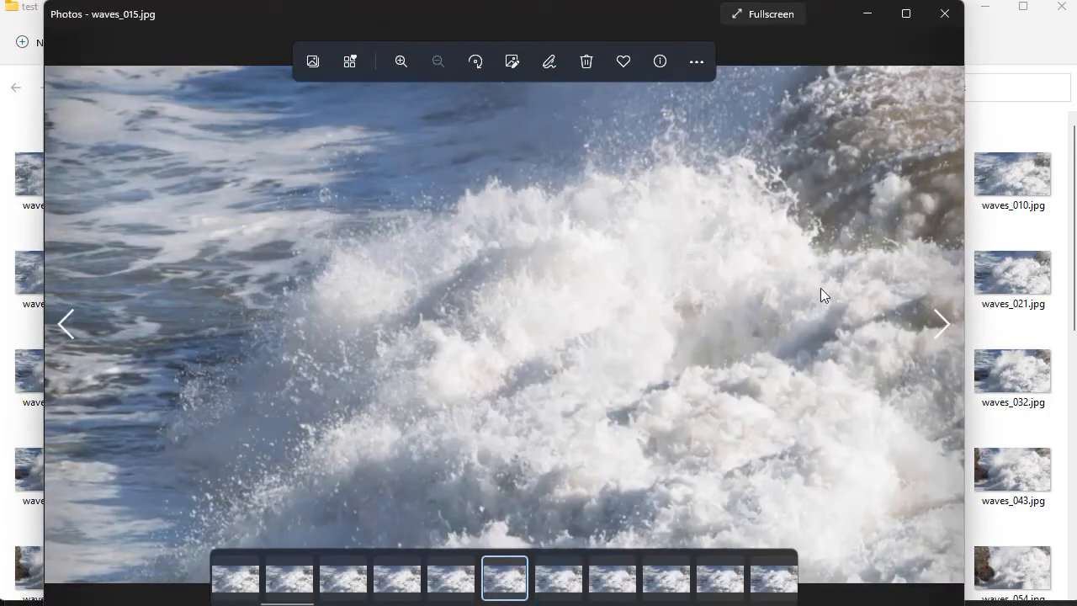
click(940, 321)
click(941, 322)
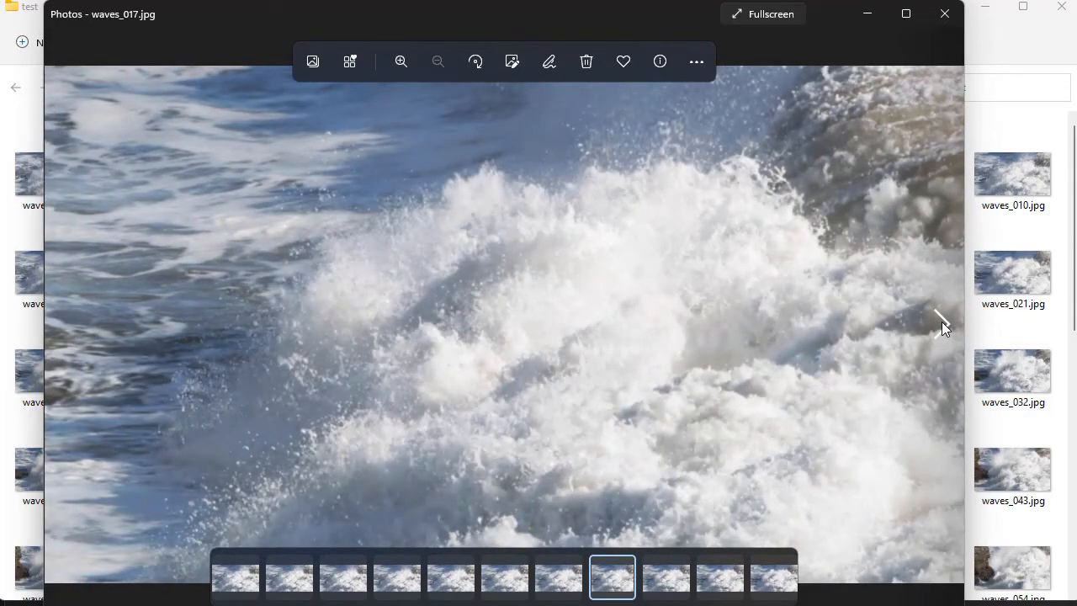
click(941, 321)
click(942, 321)
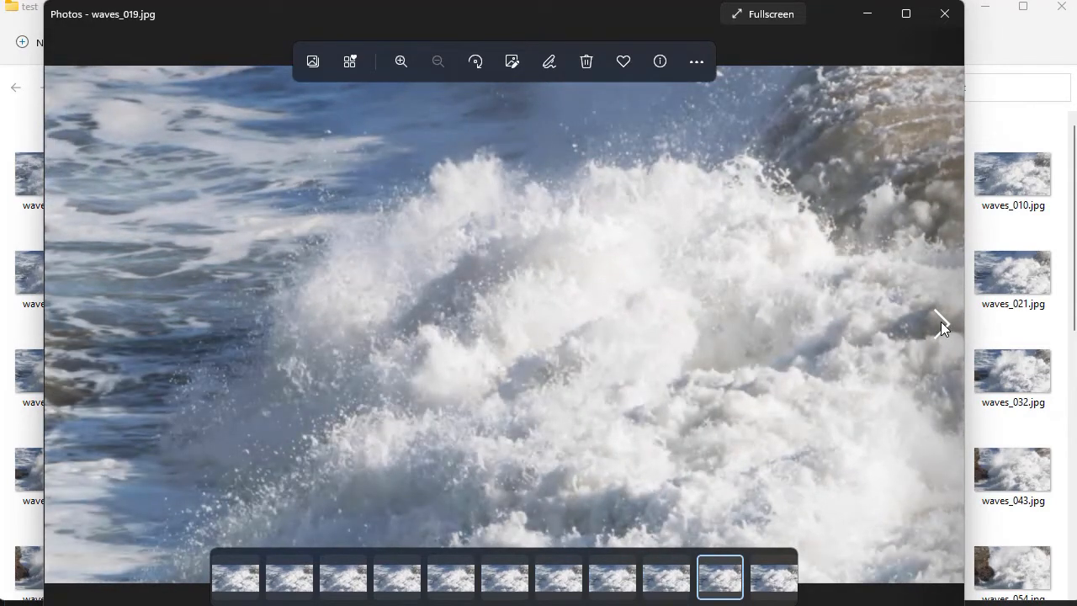
click(941, 322)
click(941, 323)
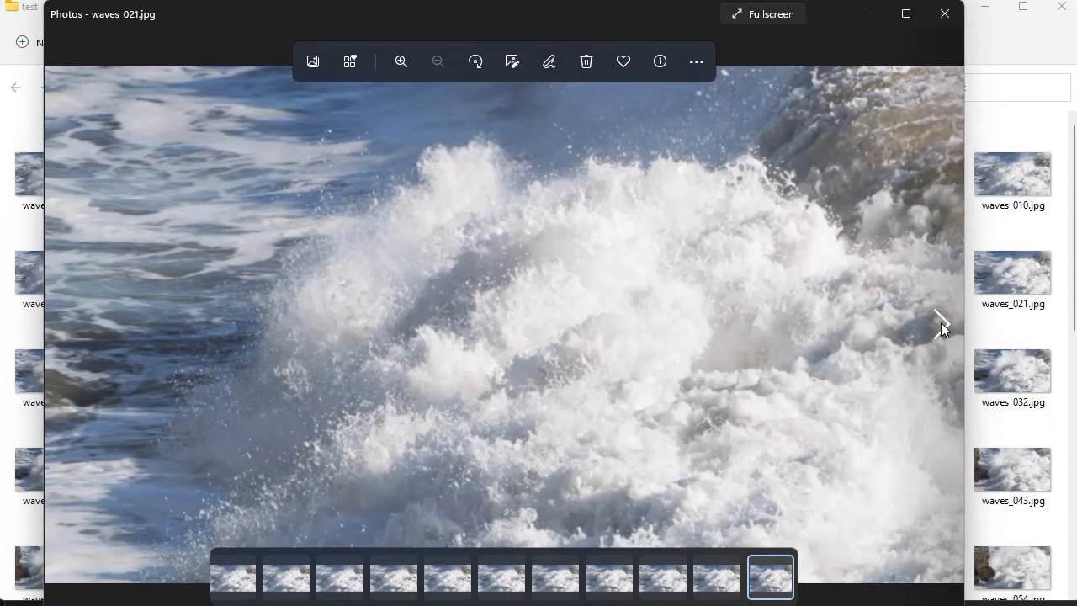
click(941, 322)
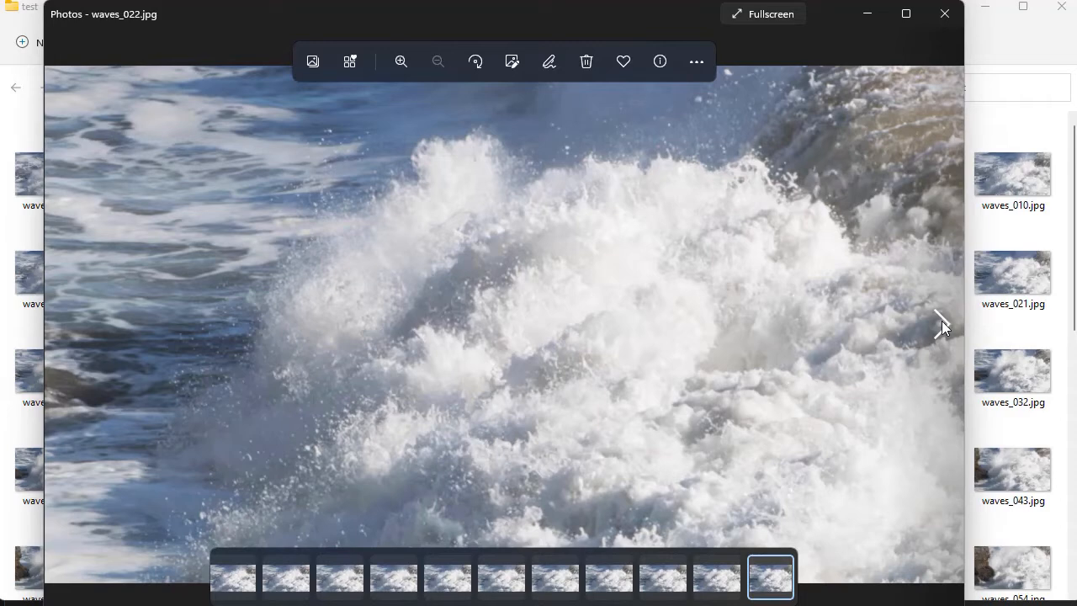
click(942, 321)
click(942, 322)
click(941, 322)
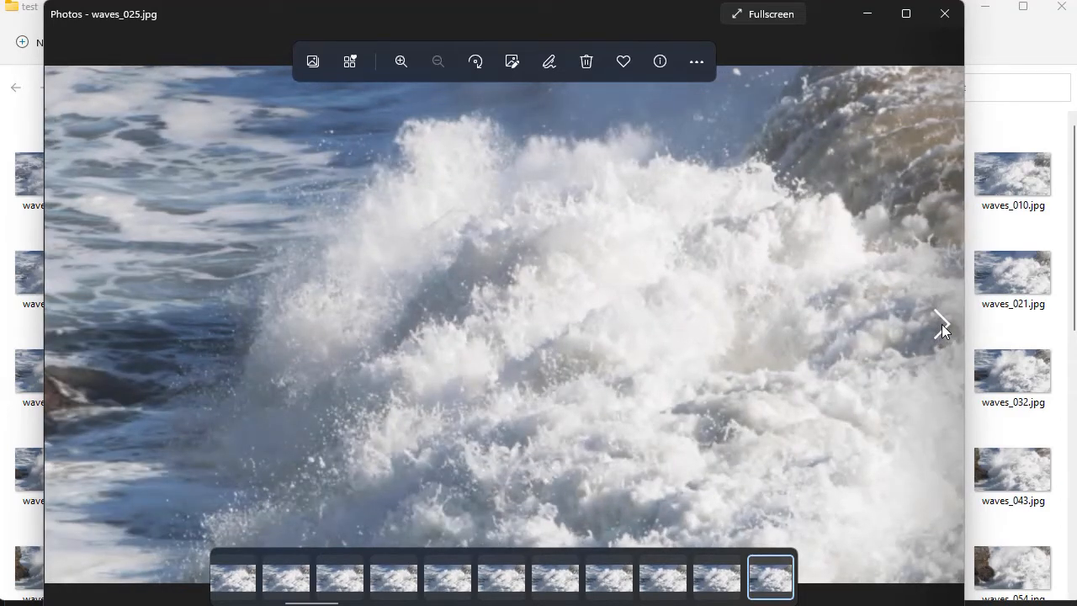
click(942, 324)
click(942, 325)
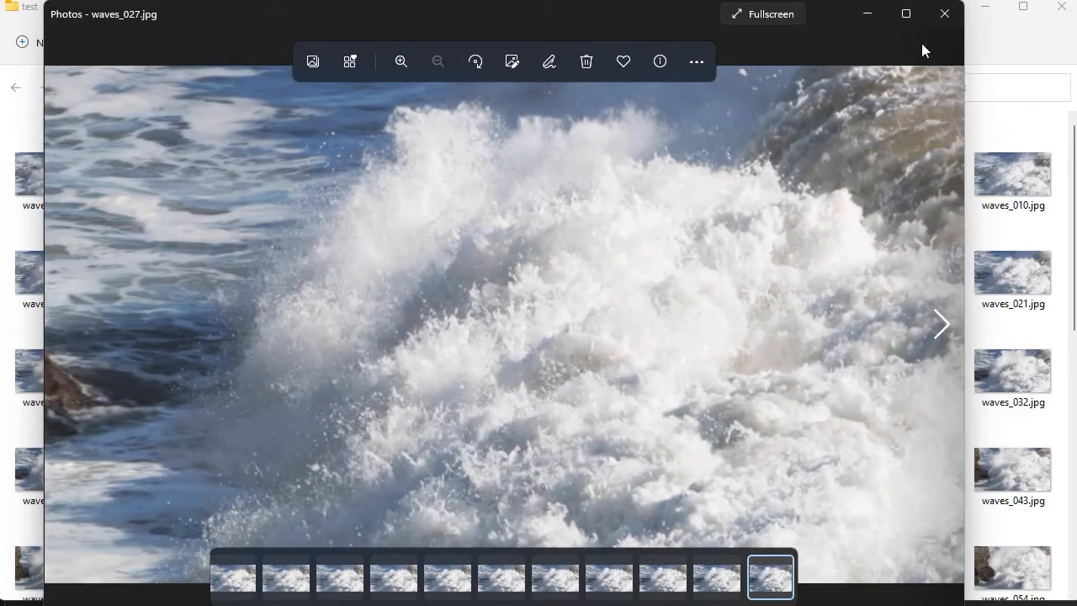
click(944, 13)
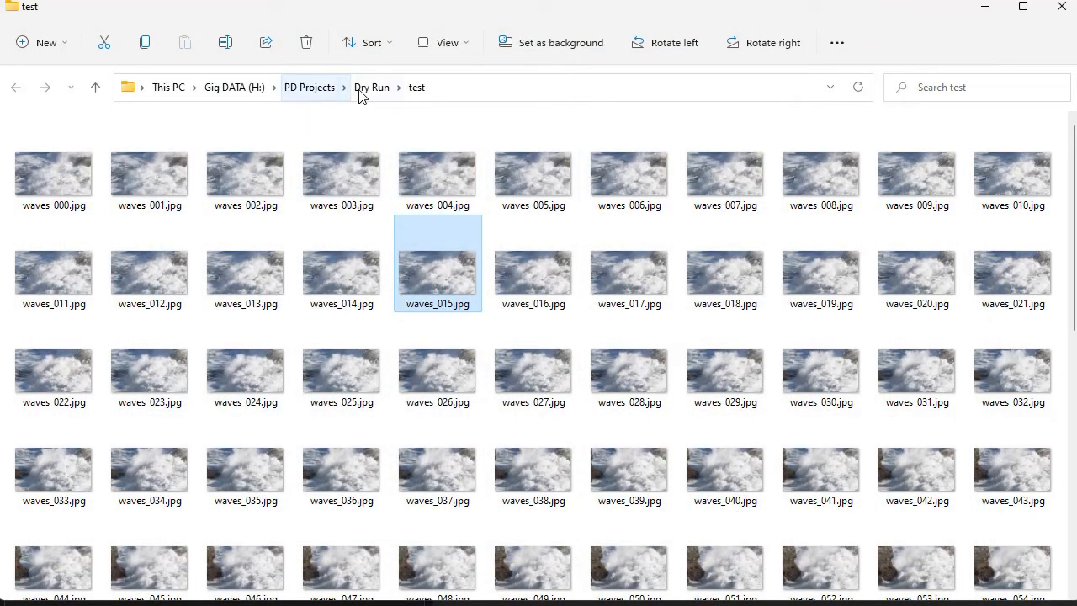
Return to the editing workspace and filter the media library to images, then back to all media.
click(986, 10)
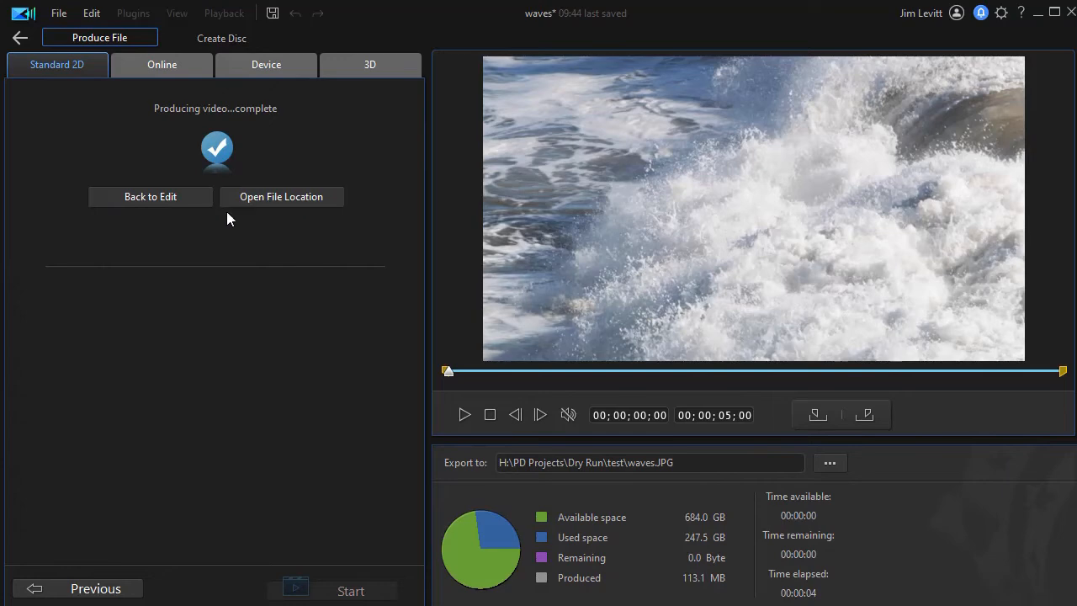
click(169, 196)
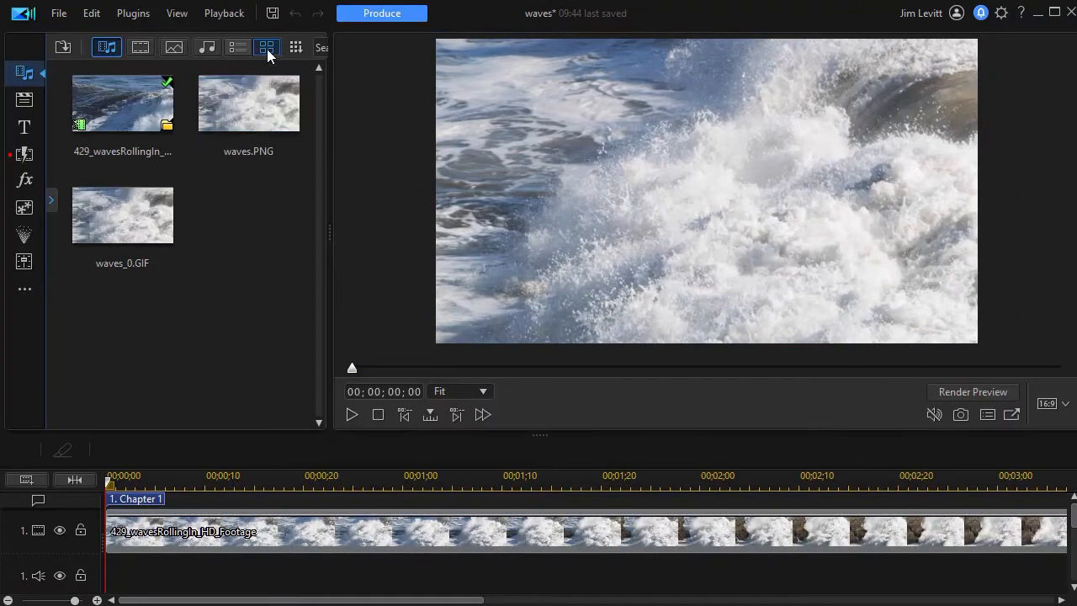
click(174, 48)
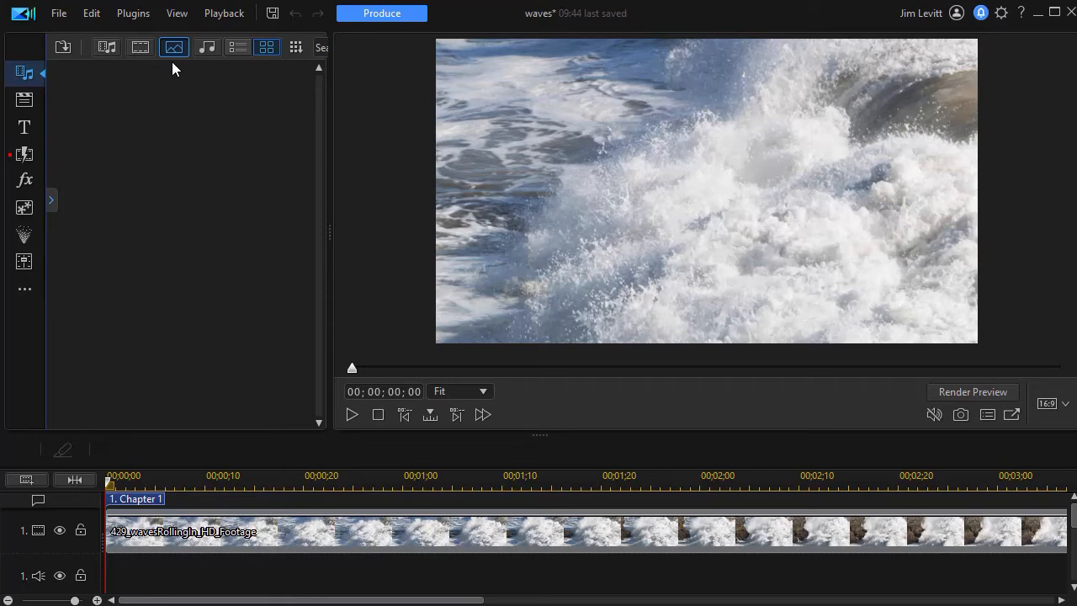
click(106, 52)
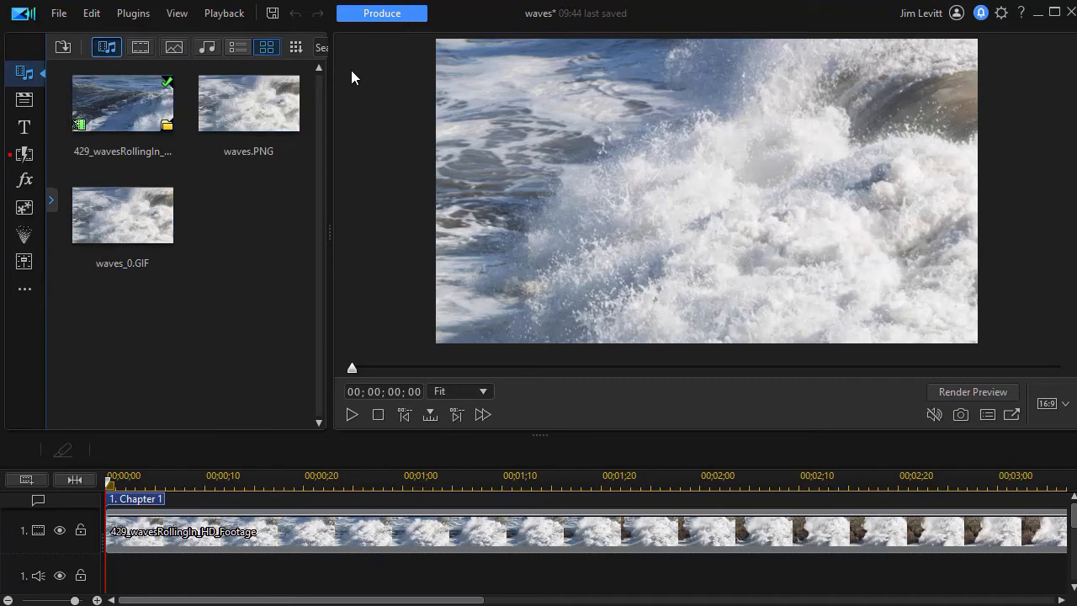
Set up an image production as Image Sequence PNG at 1920 x 1080 with 23.976 frames per second.
click(379, 13)
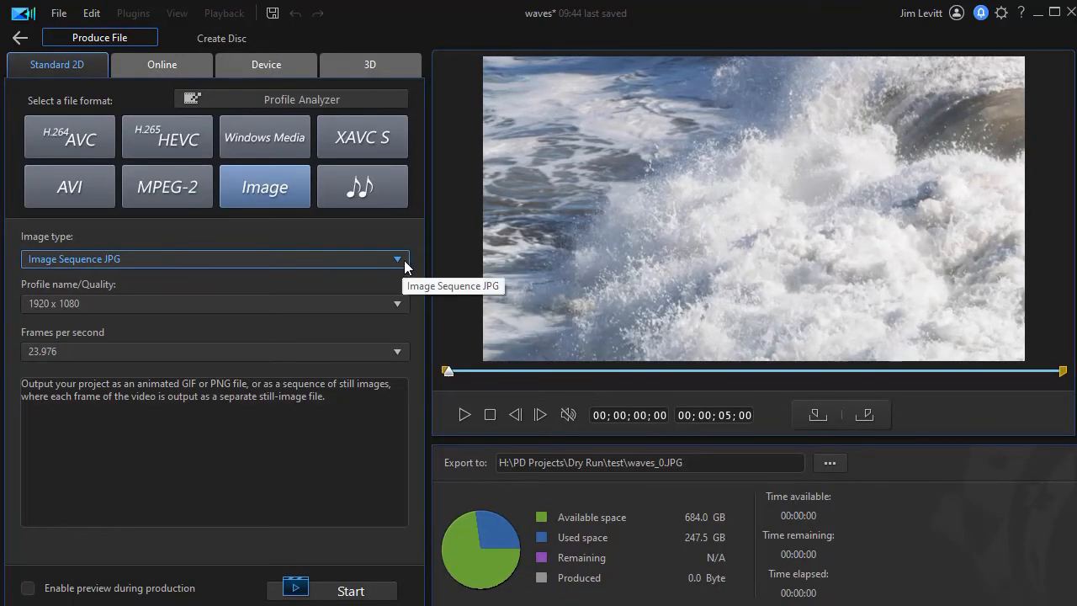
click(397, 259)
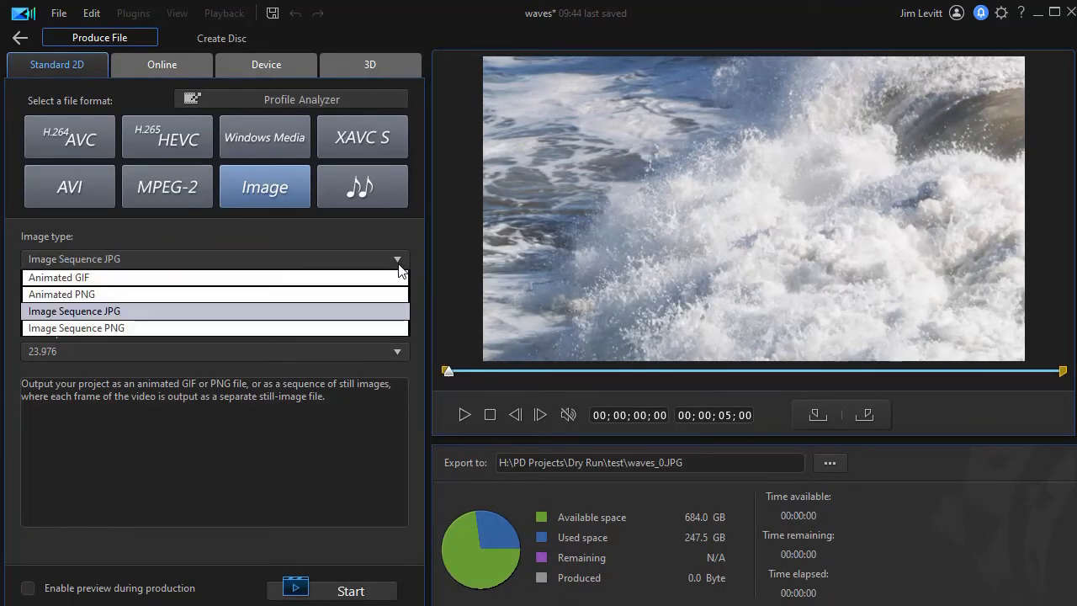
click(336, 328)
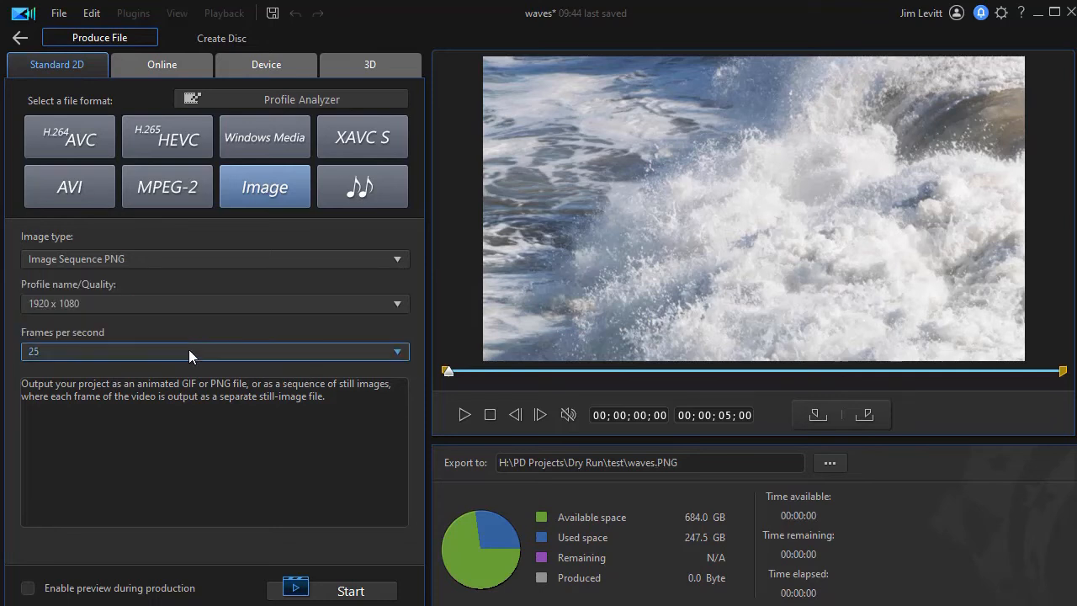
click(397, 355)
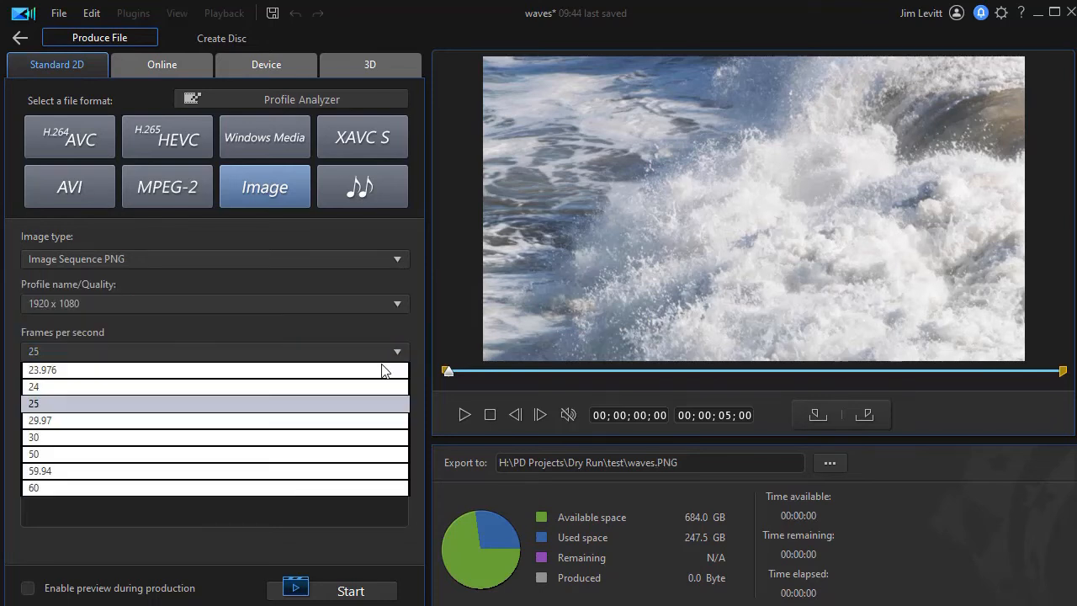
click(332, 371)
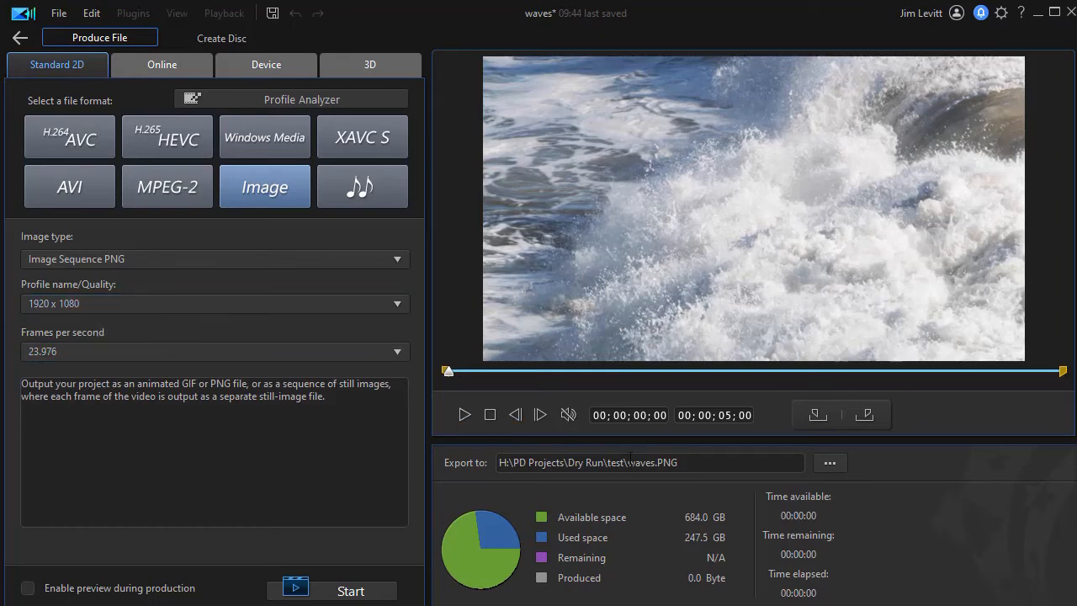
Rename the export file as w2, produce the PNG image sequence, and open its output file location.
drag(628, 462, 653, 464)
text(w2)
key(Delete)
click(371, 592)
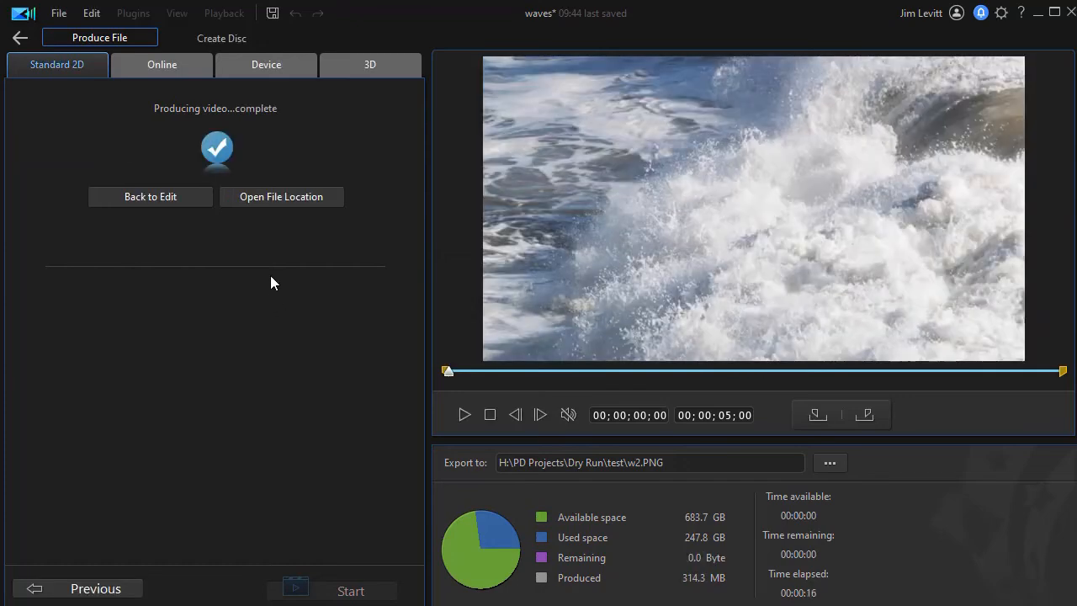
click(274, 198)
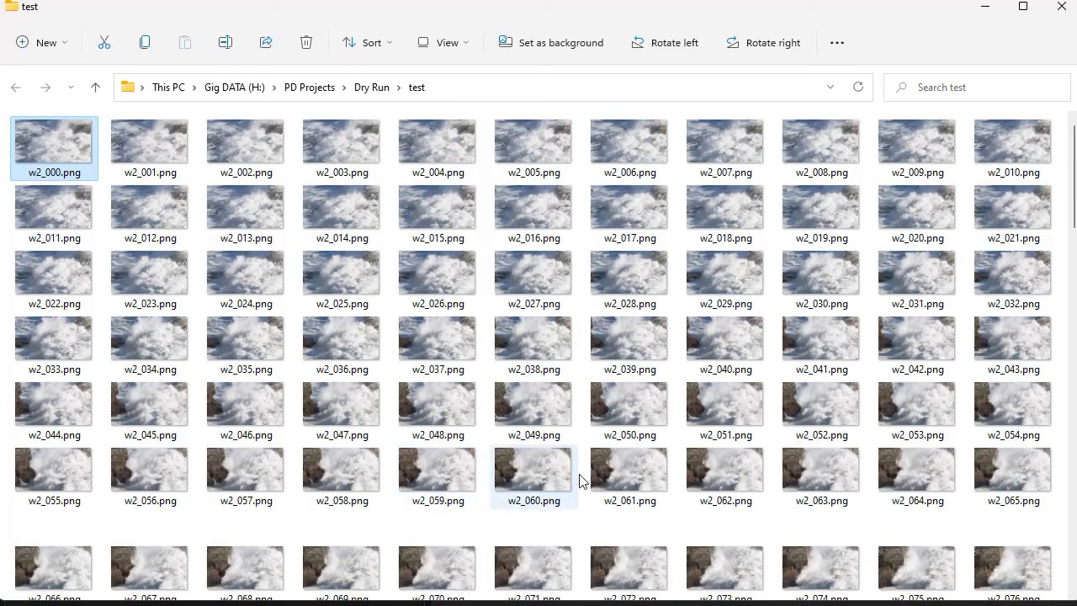
Browse the output folder and step through the first w2 PNG frames in the photo viewer.
scroll(550, 422, down, 10)
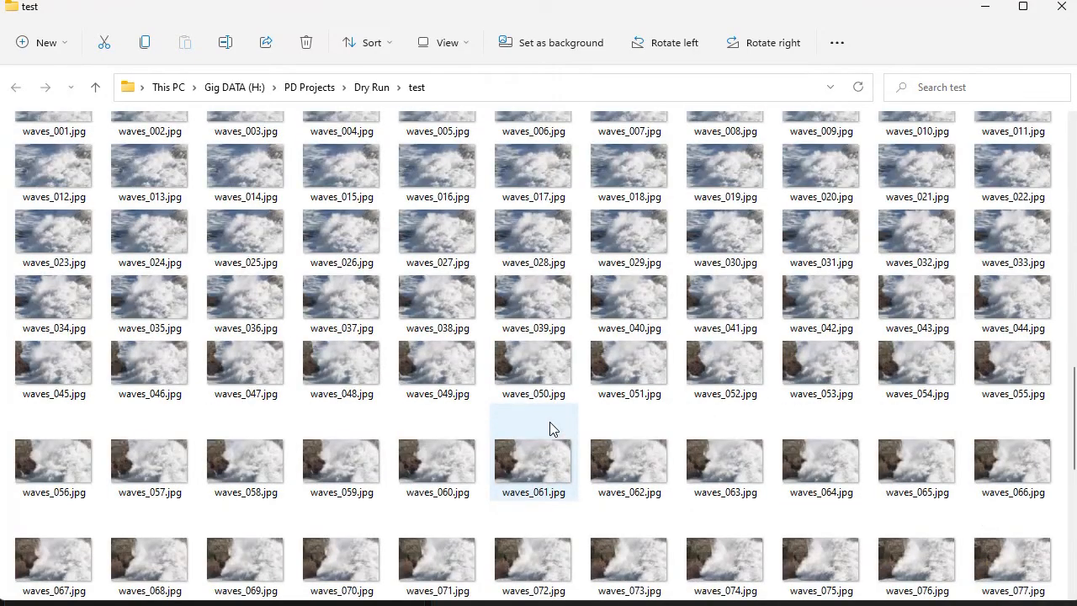
scroll(549, 422, up, 10)
double_click(62, 147)
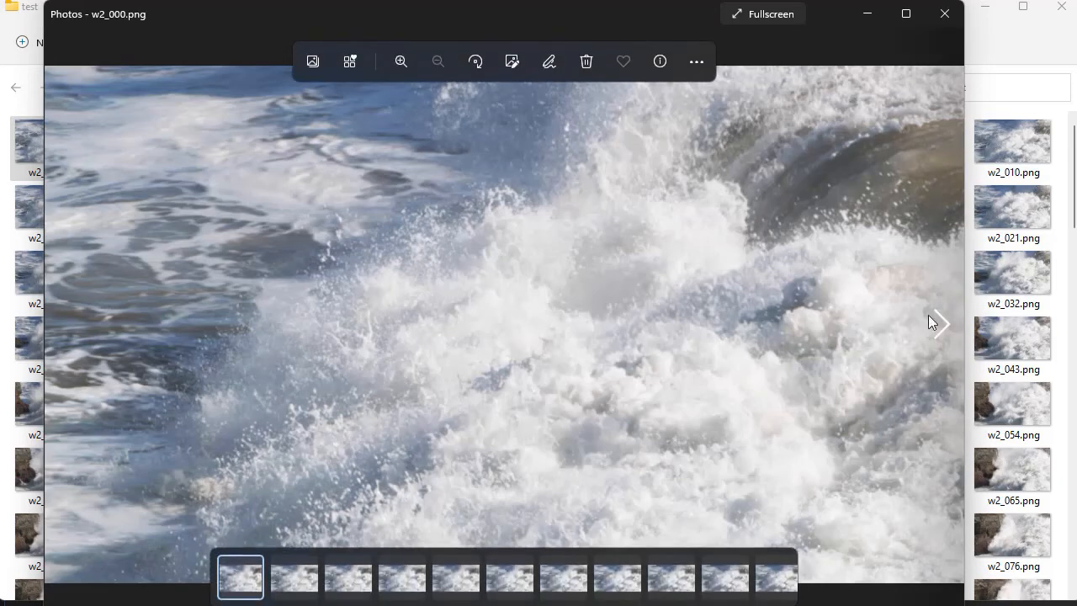
click(943, 325)
click(940, 324)
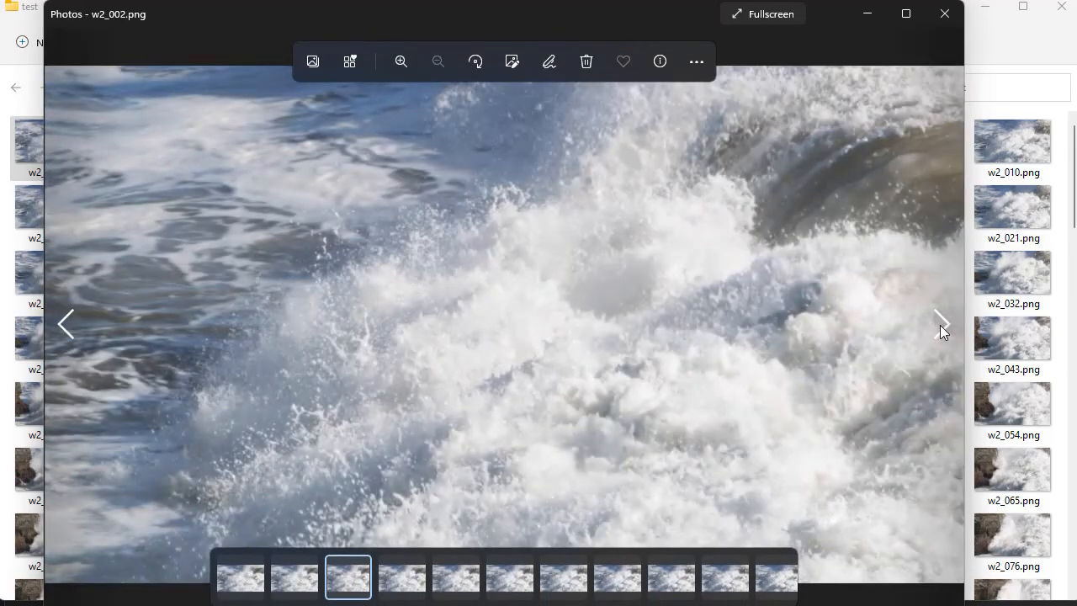
click(944, 323)
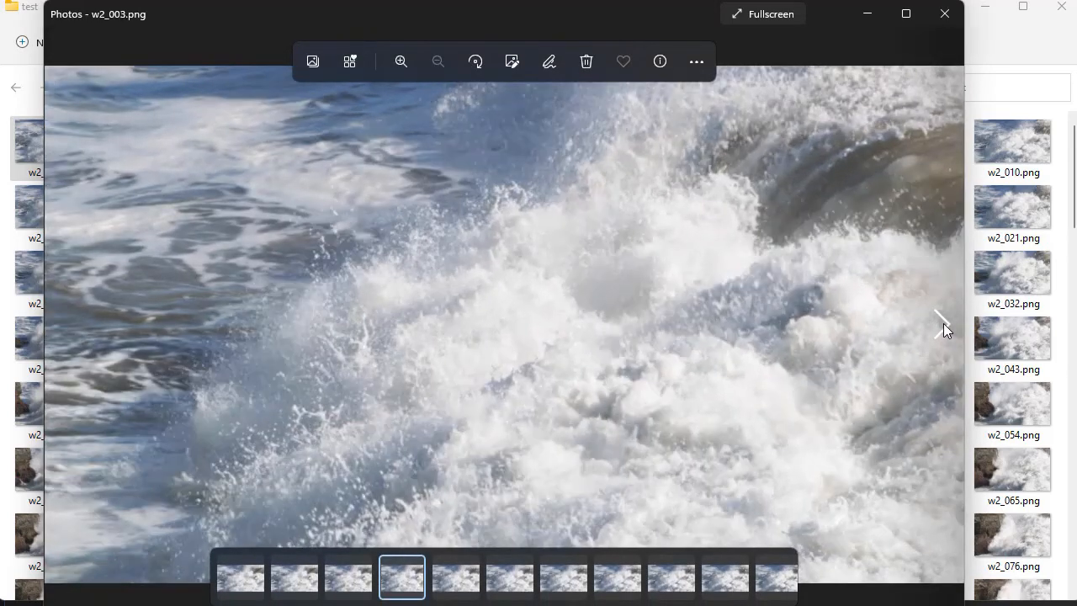
click(944, 325)
key(alt+F4)
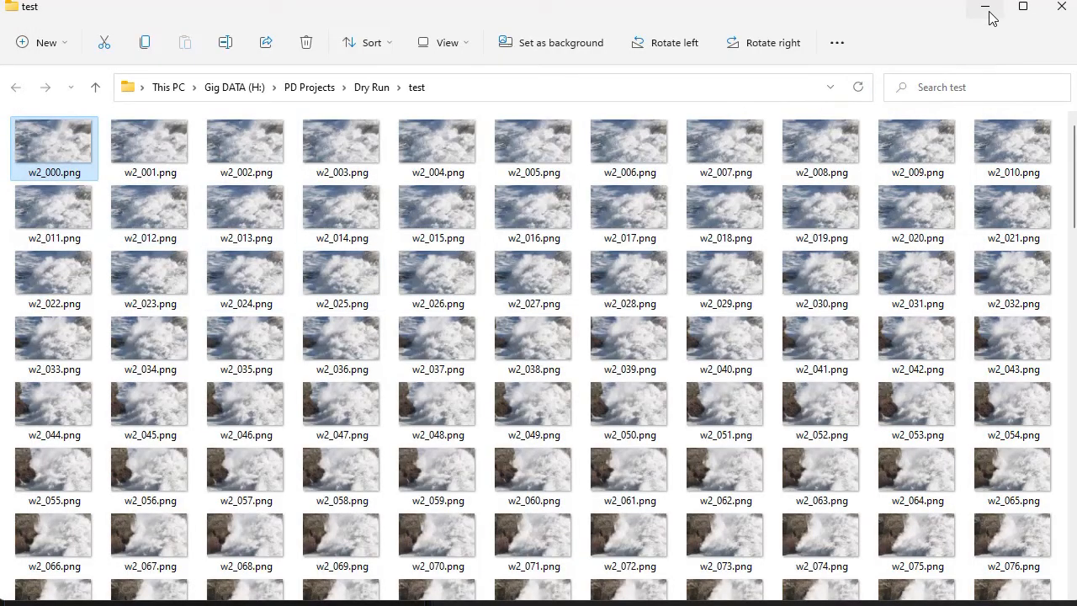
Close the file explorer and return to the editing workspace.
drag(989, 17, 948, 35)
key(alt+F4)
click(156, 199)
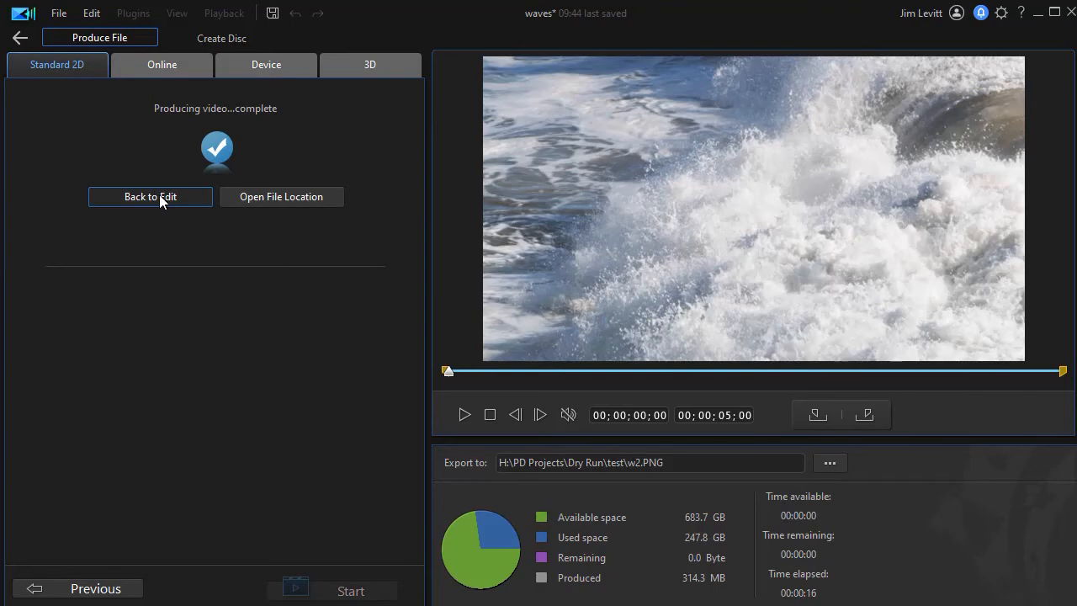